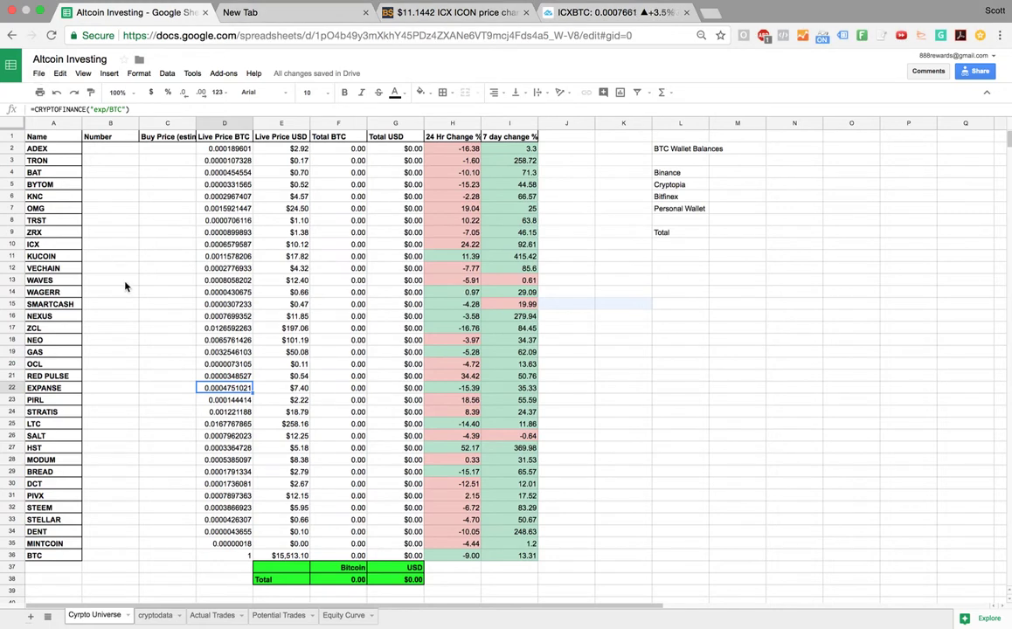
click(39, 74)
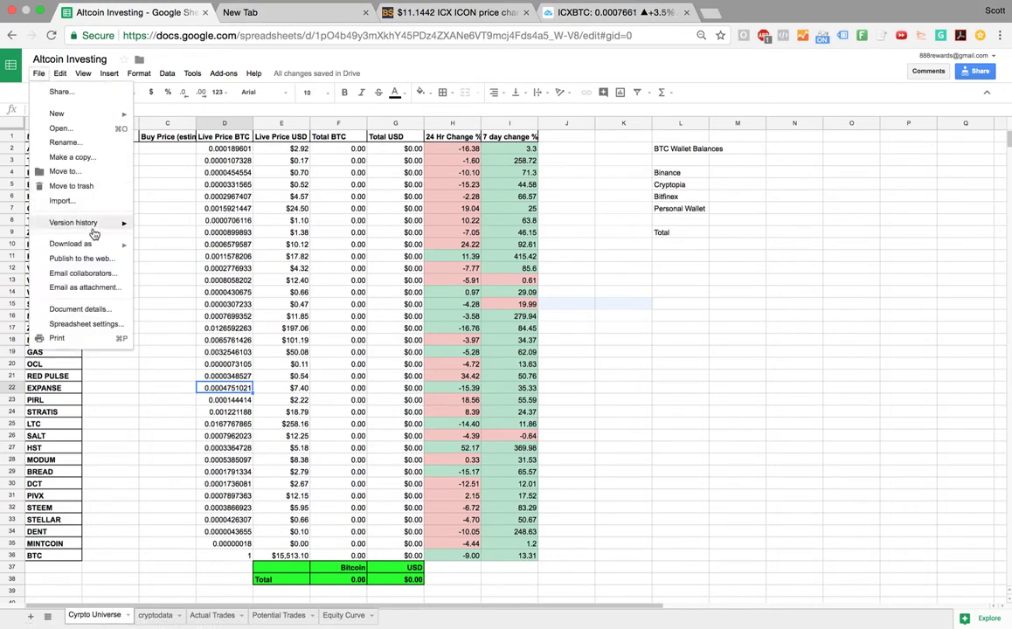
click(63, 158)
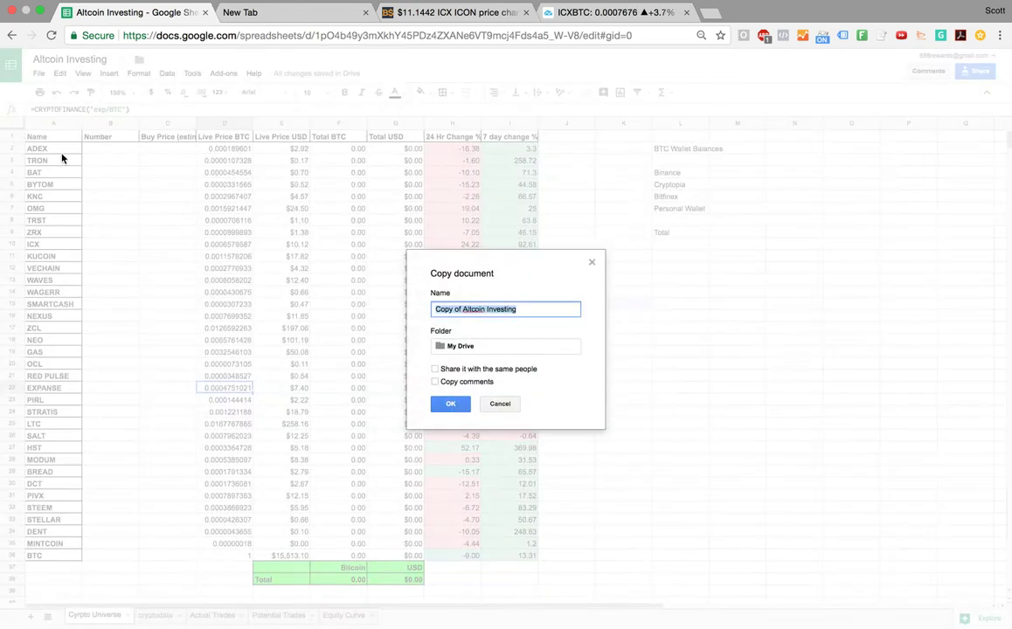
click(593, 264)
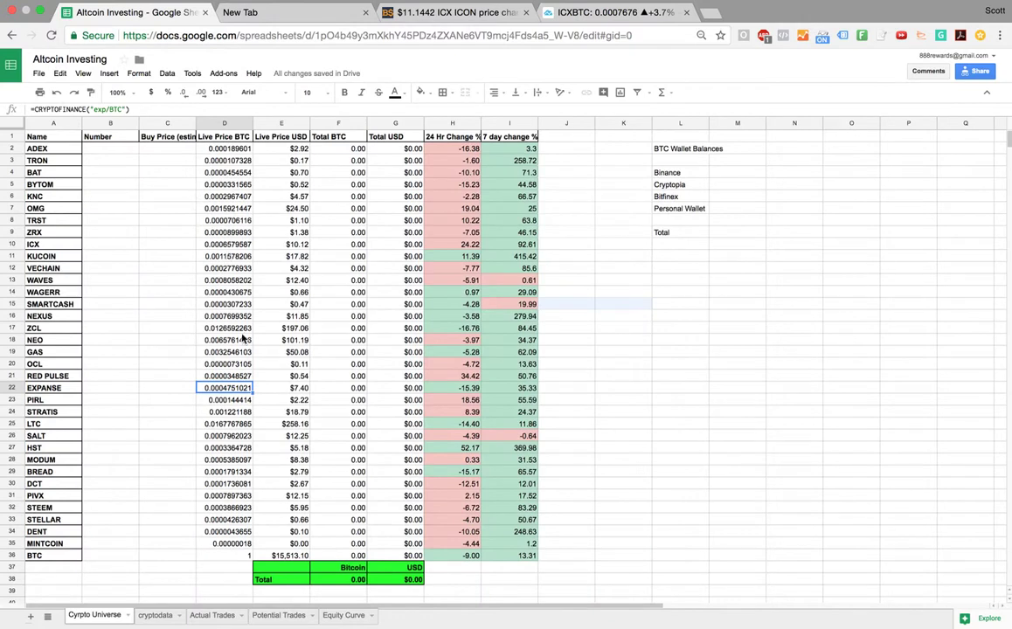
click(144, 269)
click(59, 151)
click(66, 172)
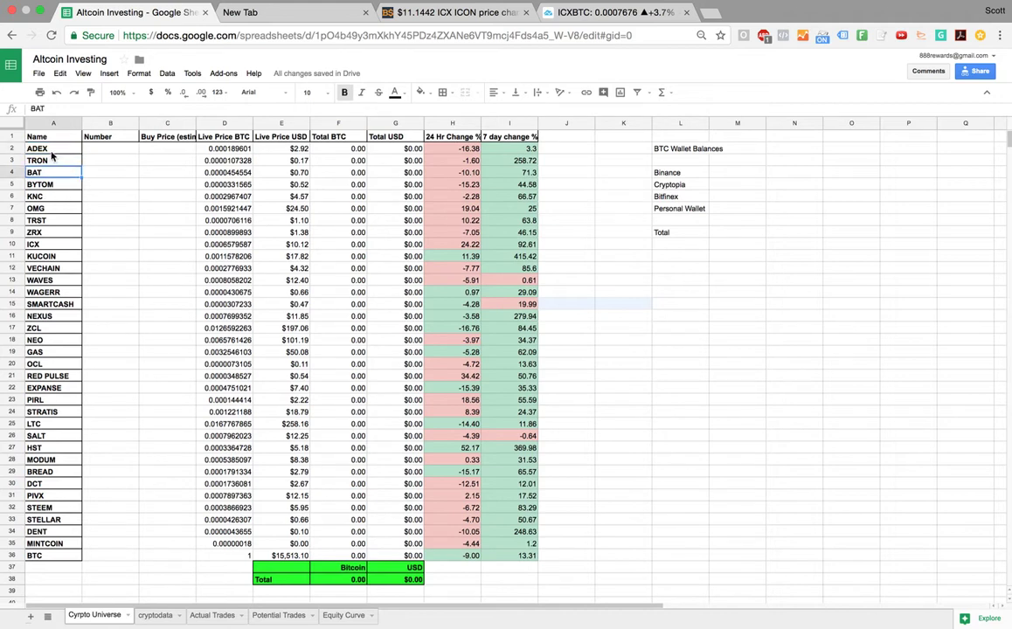
click(37, 198)
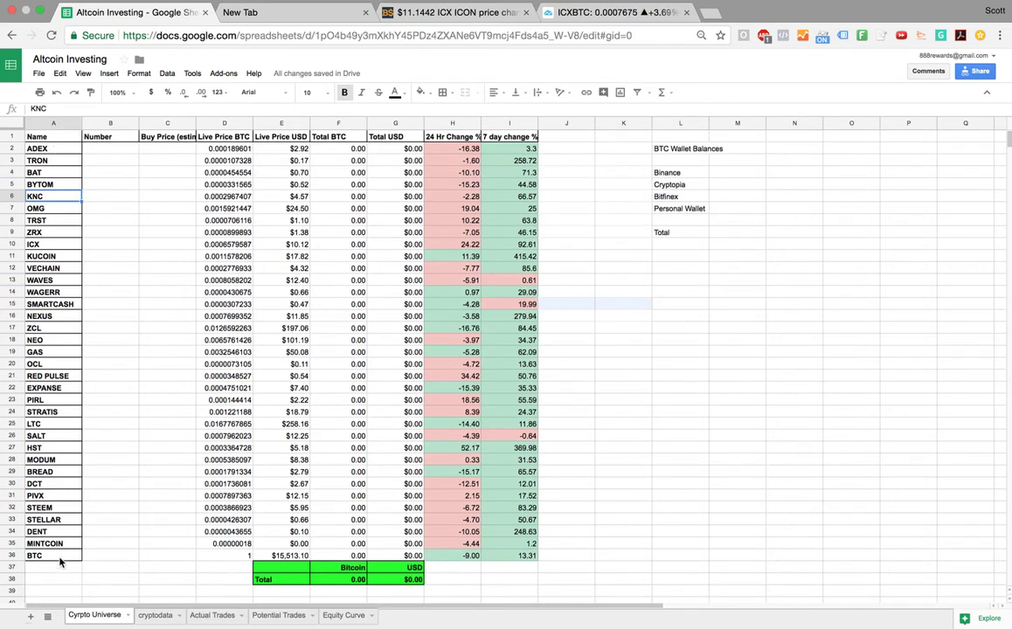
Examine the cryptodata sheet's CoinMarketCap import, checking its column headers and the ranked list of coins.
click(156, 617)
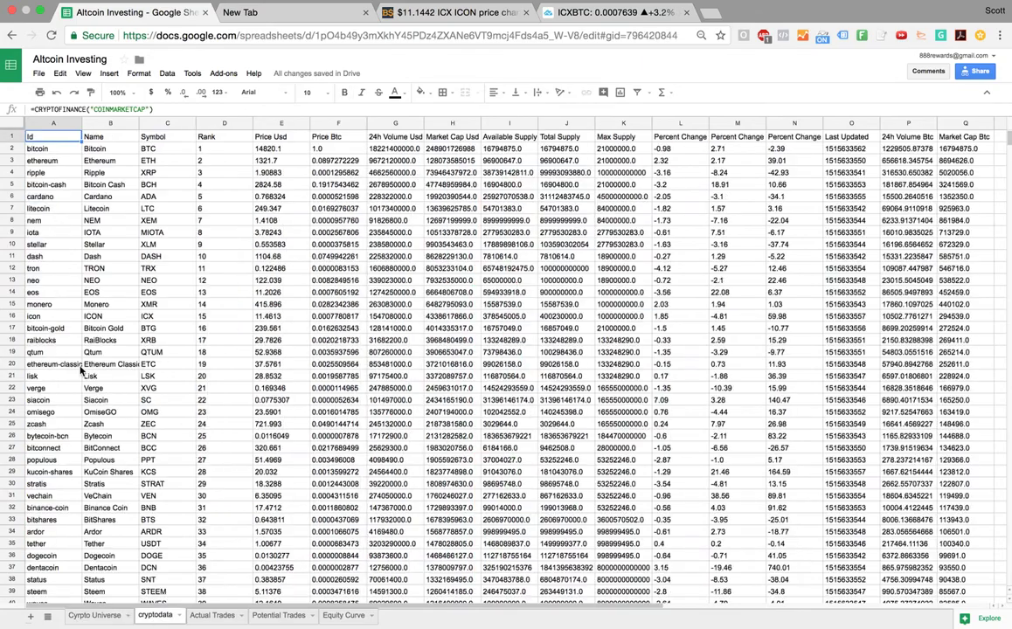
scroll(79, 371, down, 20)
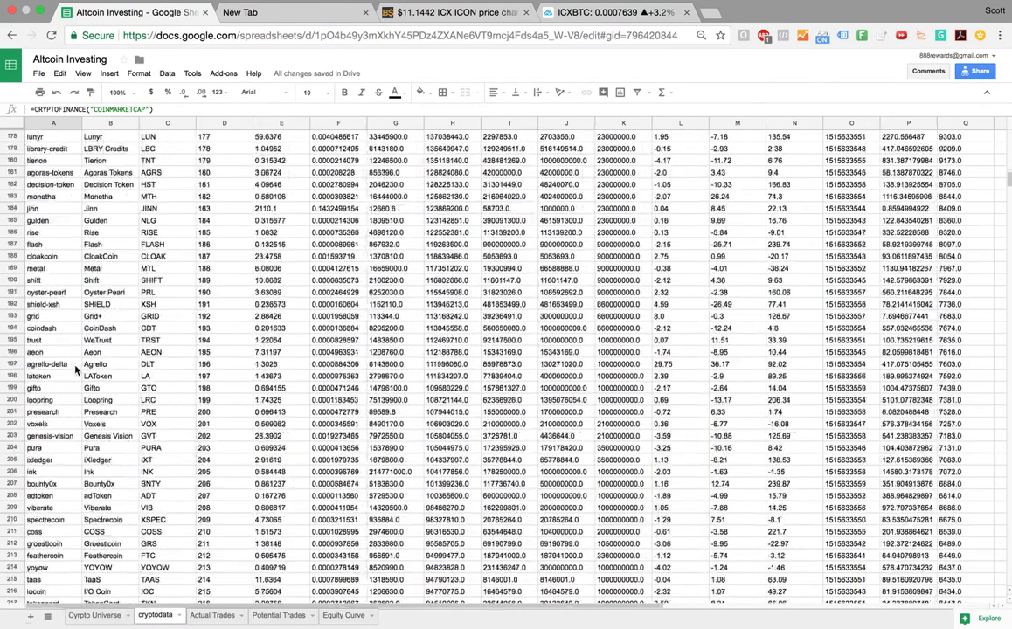
scroll(76, 371, down, 2)
drag(1007, 188, 1007, 140)
click(395, 150)
click(389, 138)
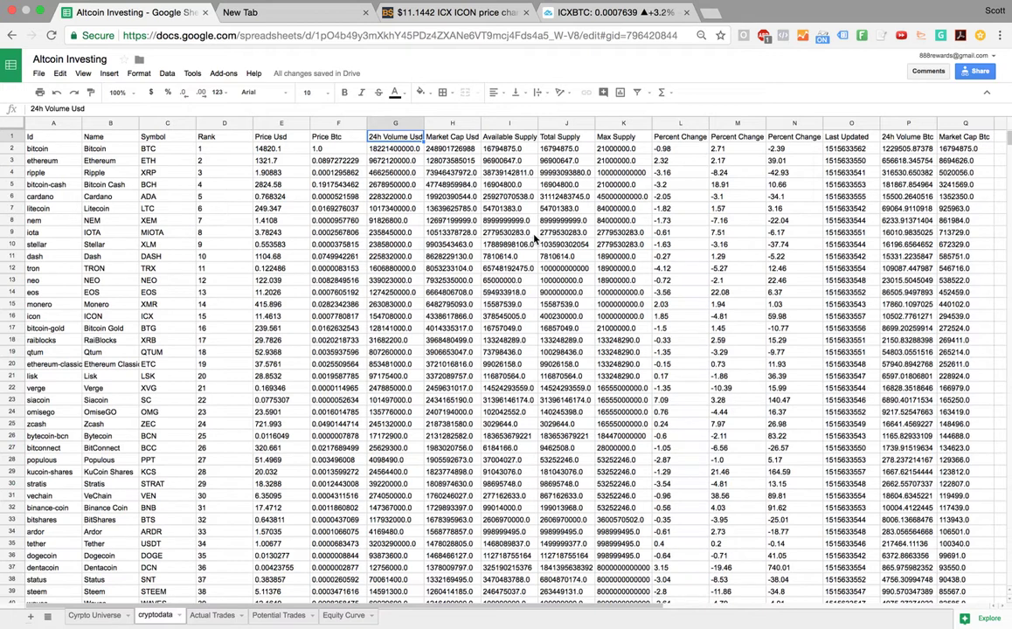
click(185, 138)
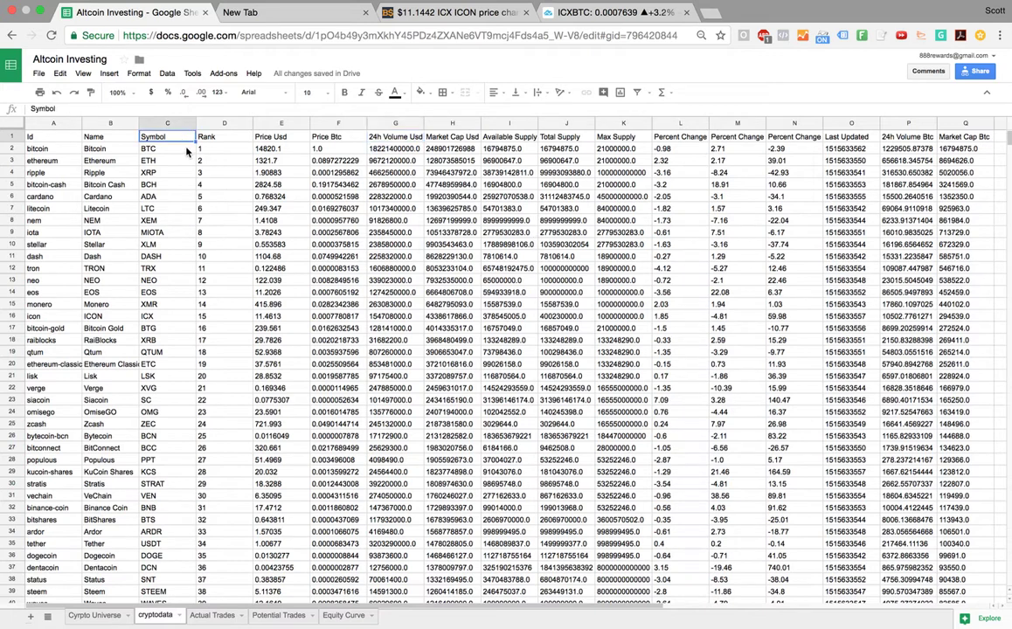
click(202, 153)
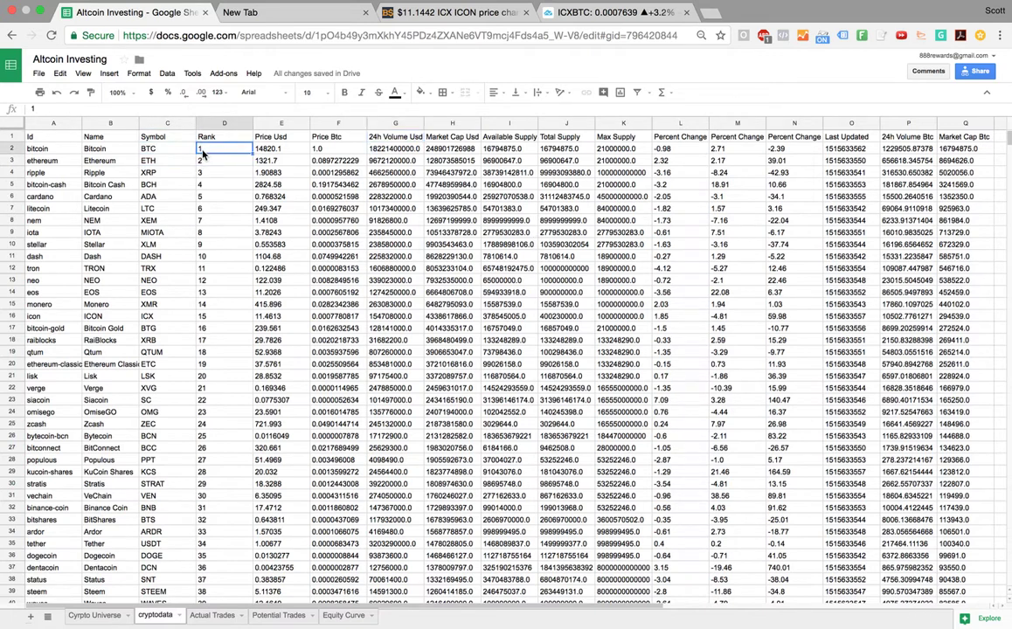
scroll(219, 463, down, 10)
scroll(213, 473, down, 20)
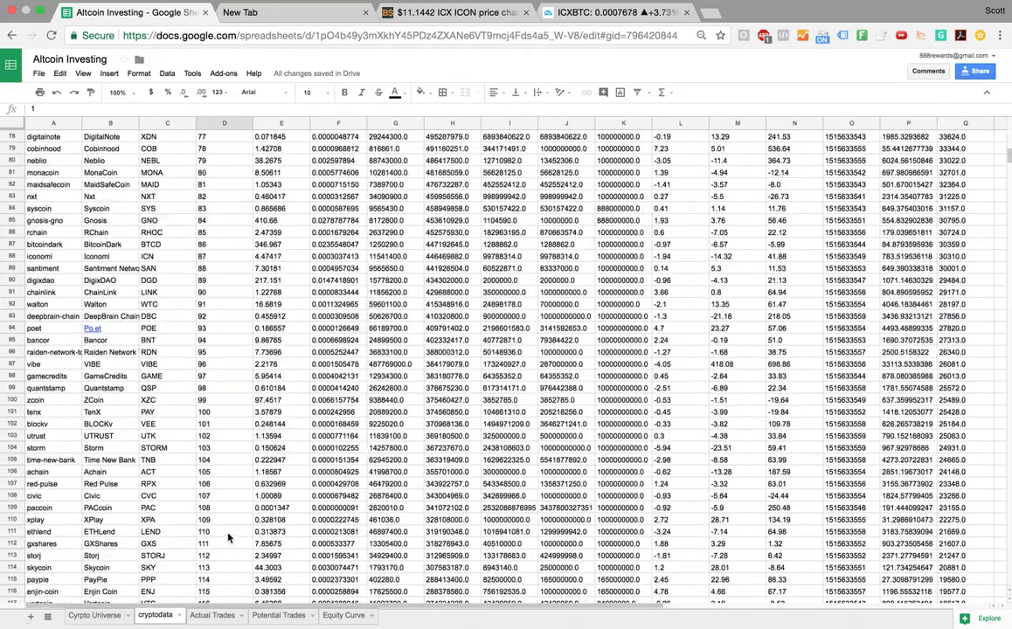
scroll(210, 507, up, 20)
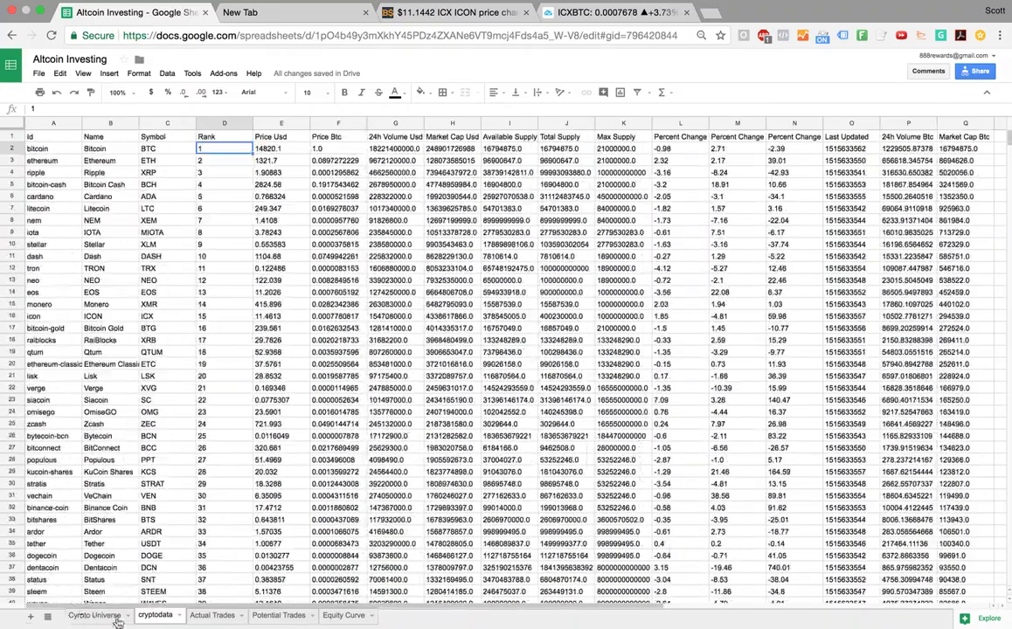
Return to the Cyrpto Universe sheet's ADEX entry, then switch to TradingView and view the AdEx / Dollar (ADXUSD) Bittrex chart.
click(98, 616)
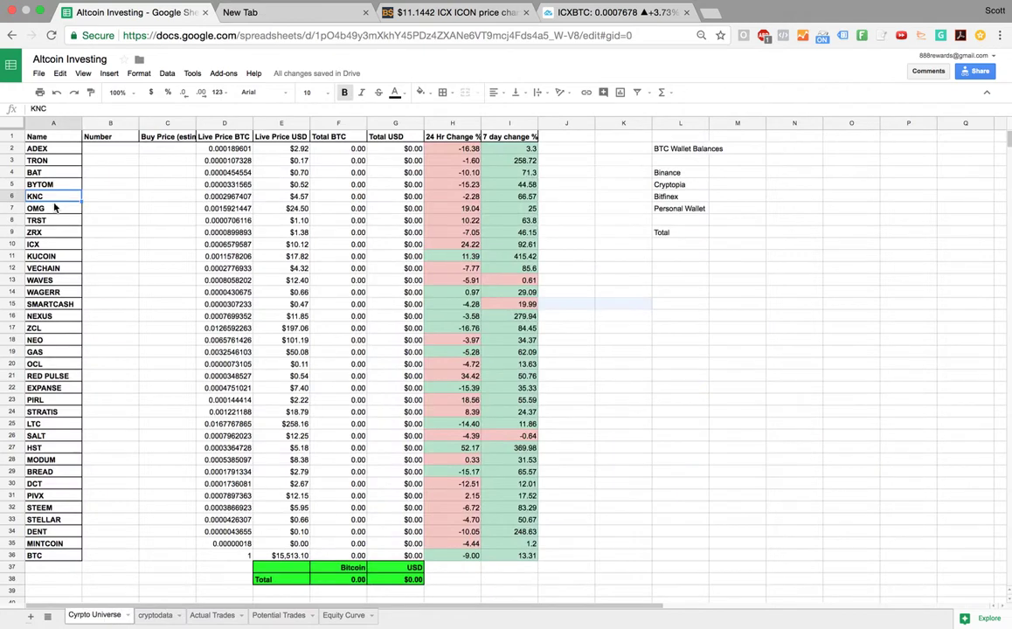
click(54, 173)
click(55, 158)
click(51, 150)
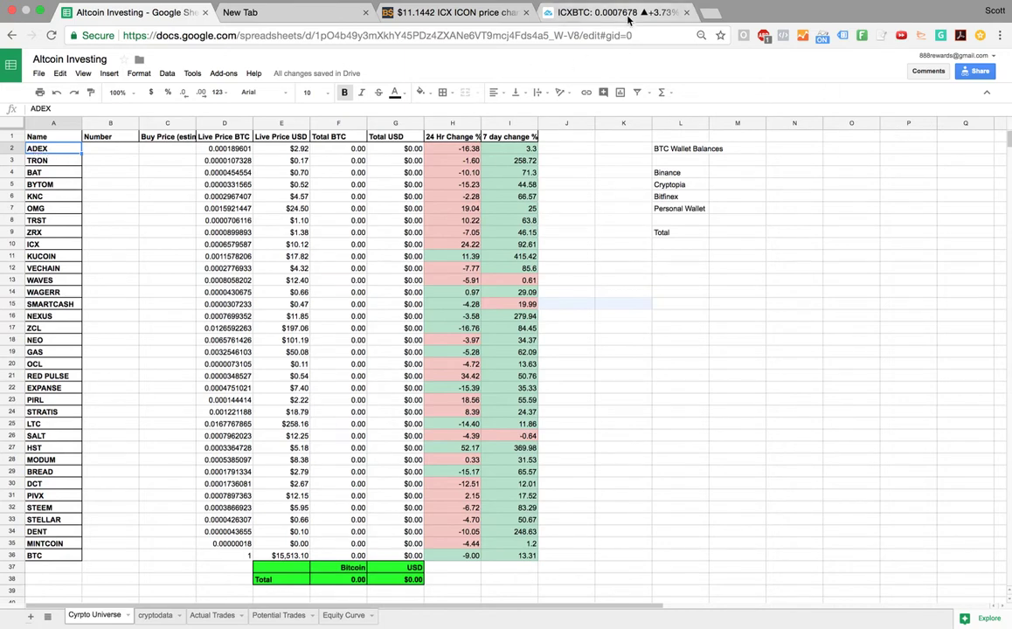
click(604, 12)
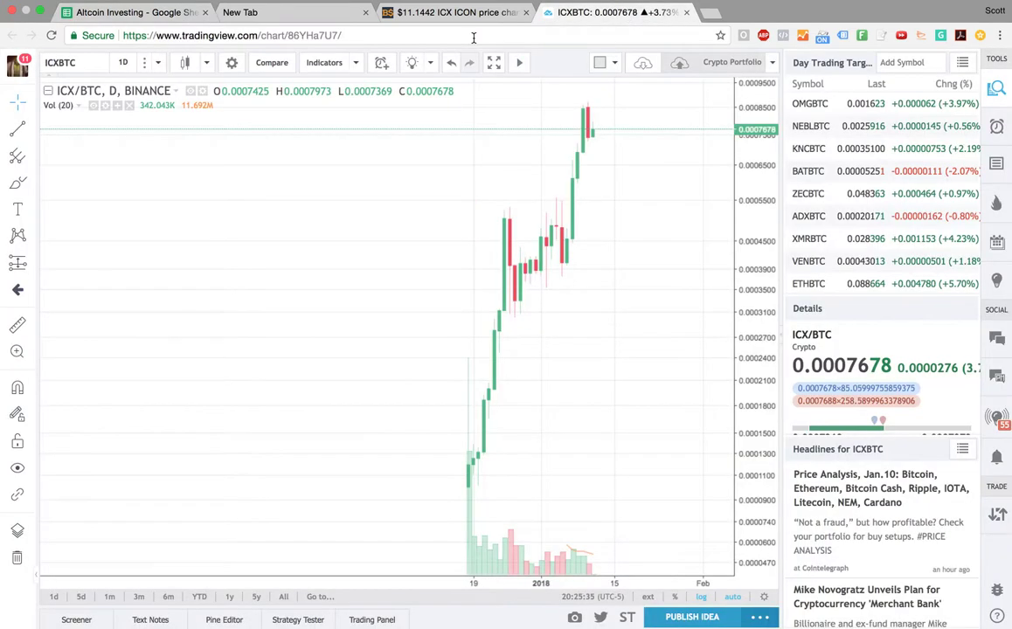
click(103, 63)
text(ADX)
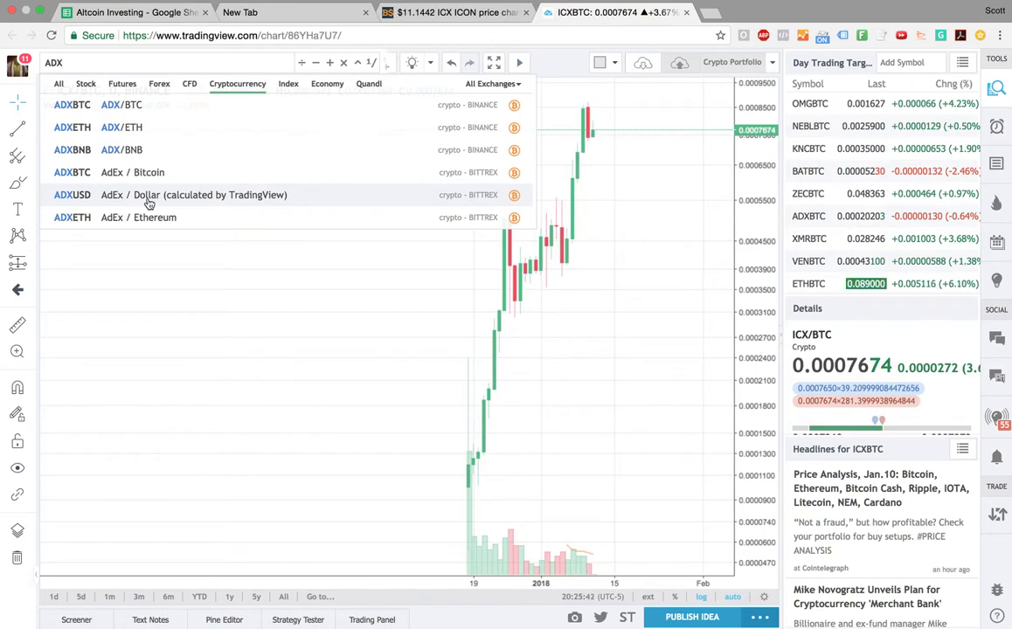
click(148, 201)
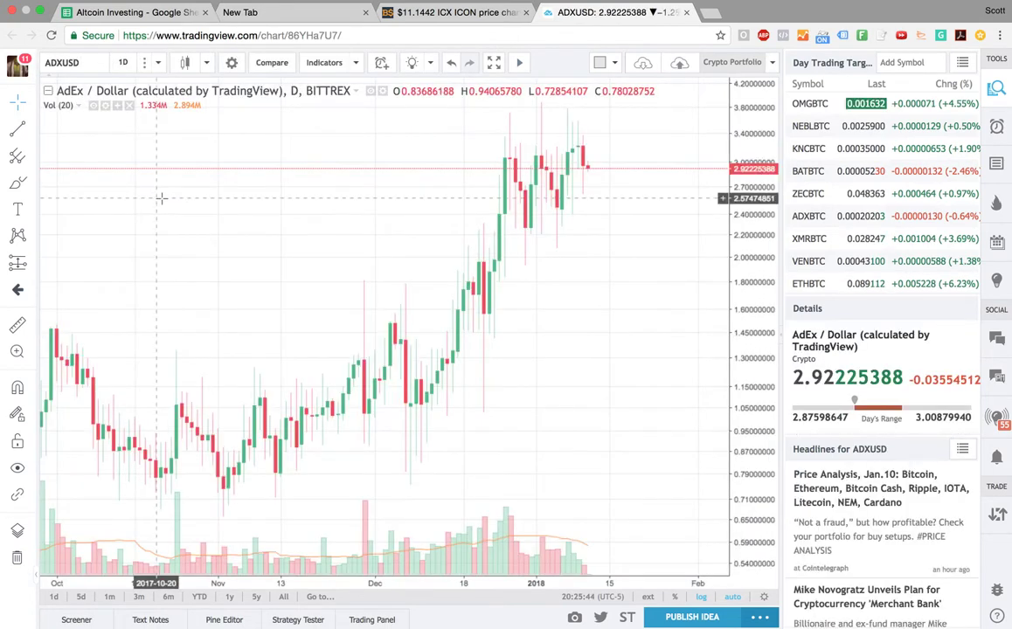
scroll(592, 244, down, 5)
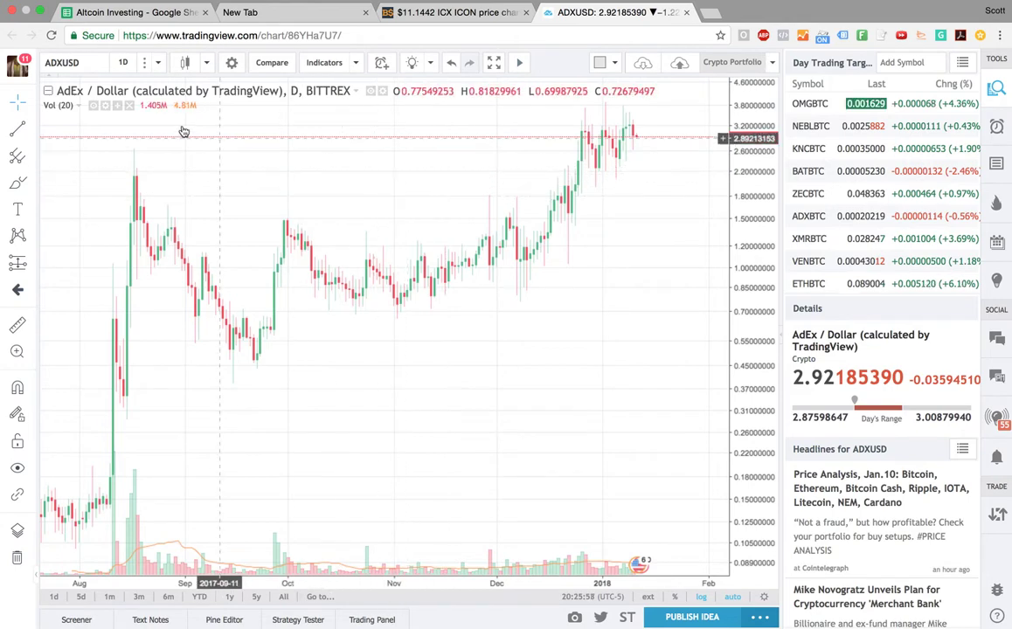
Check the TRON entry in the spreadsheet and view the Binance TRX/BTC chart in TradingView.
click(133, 12)
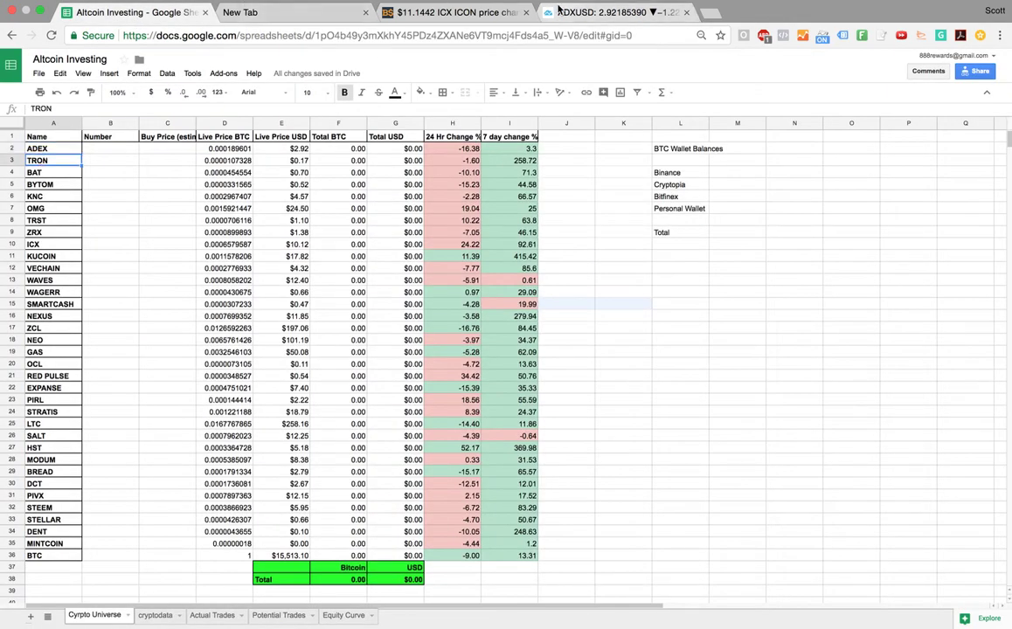
click(612, 12)
right_click(67, 55)
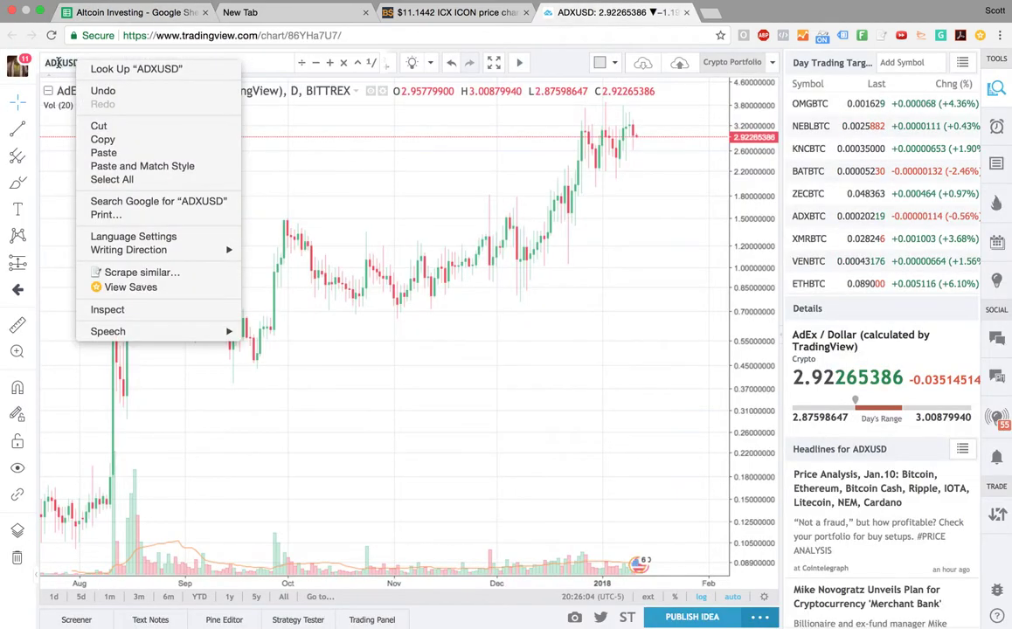
click(93, 63)
text(TRX)
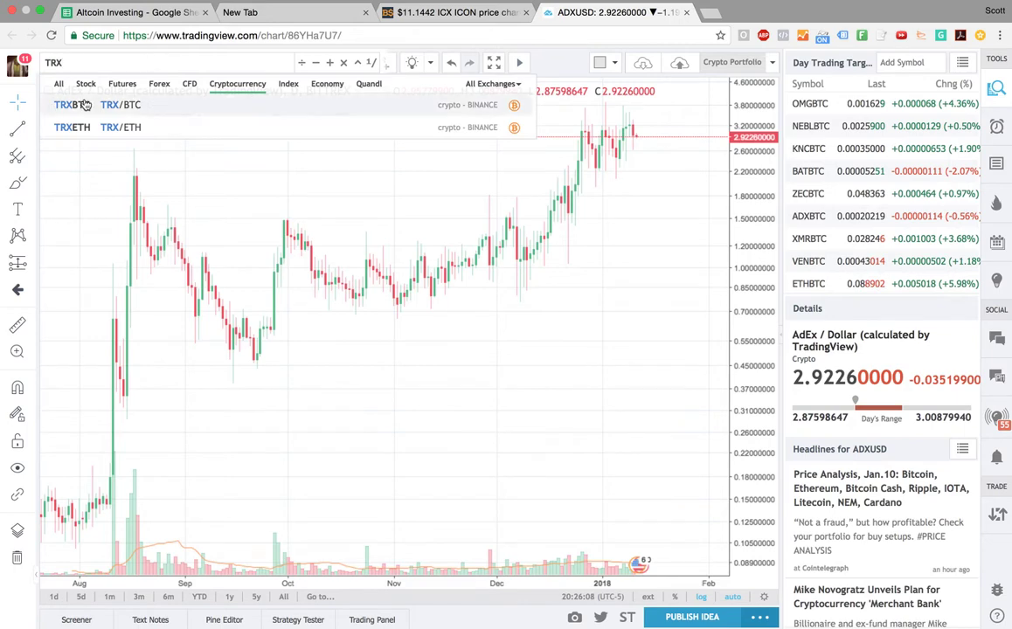
click(83, 108)
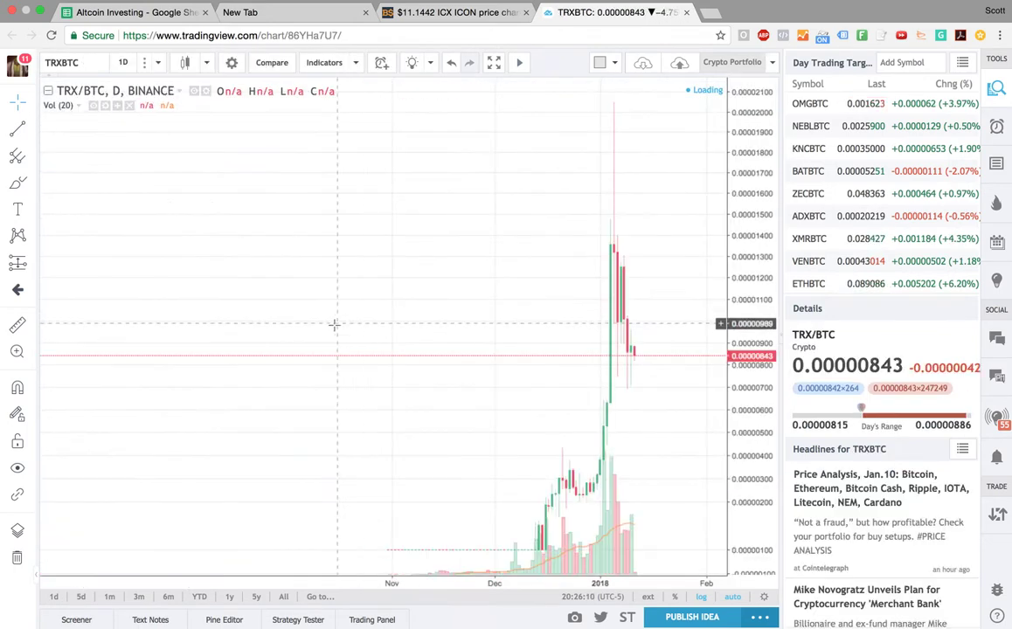
scroll(380, 343, up, 3)
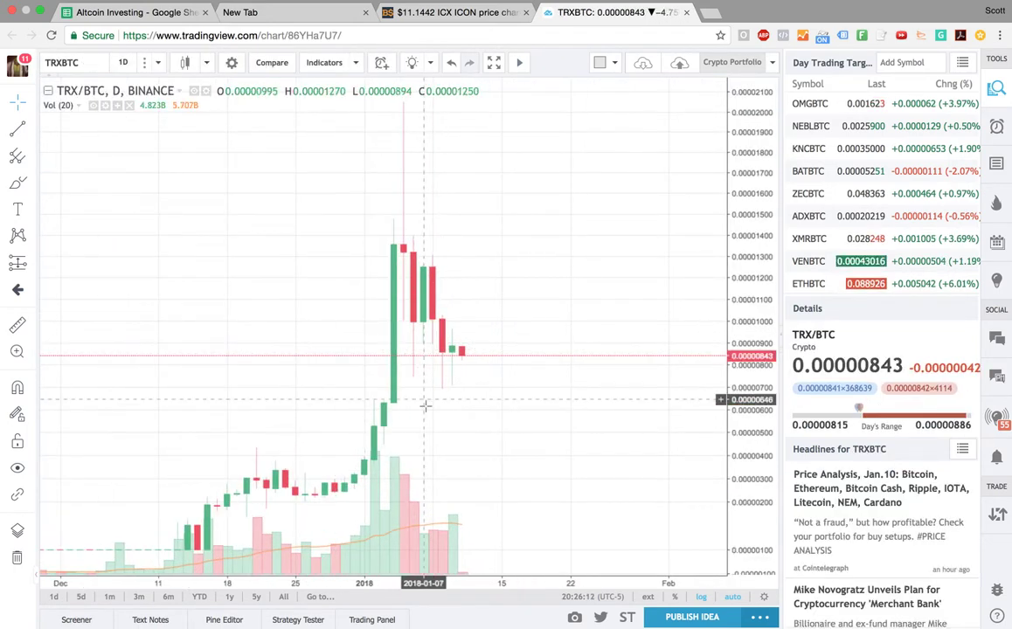
Switch to BitScreener, search for trx and view the TRON price chart in USD.
click(454, 13)
click(183, 72)
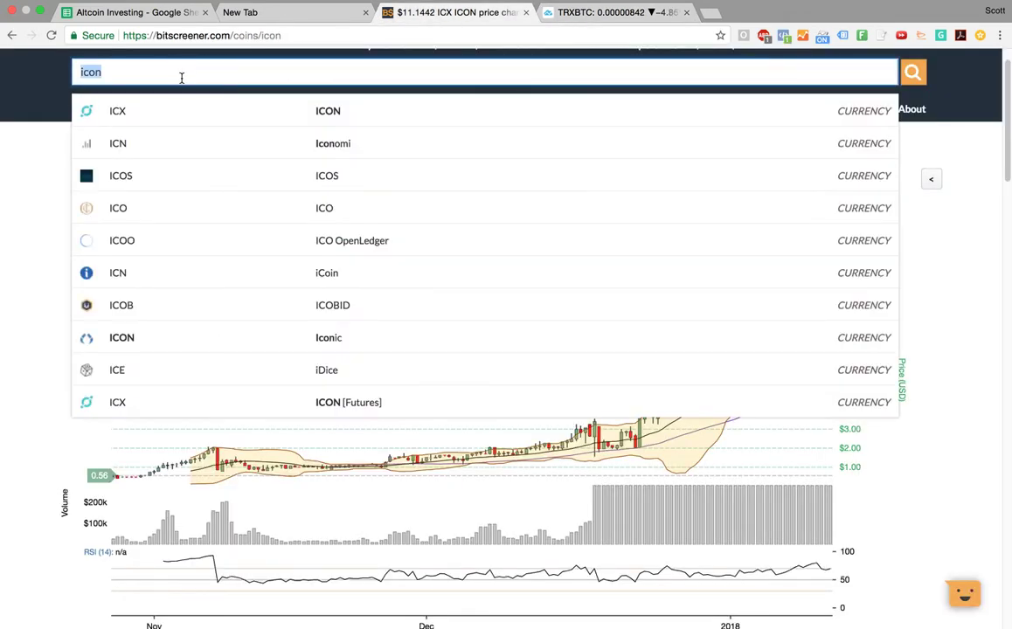
text(trx)
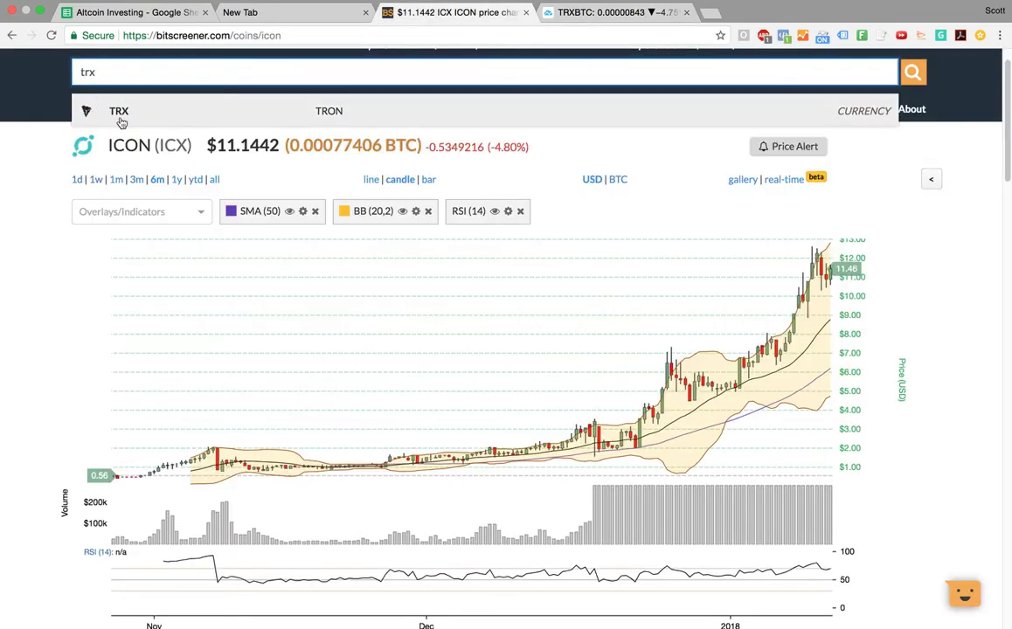
click(122, 112)
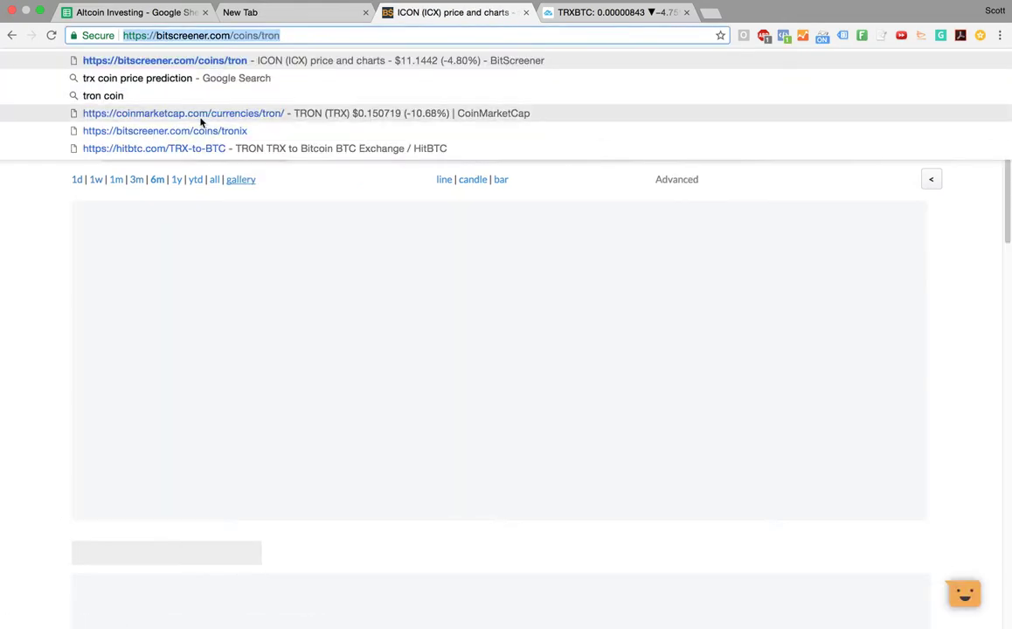
click(26, 260)
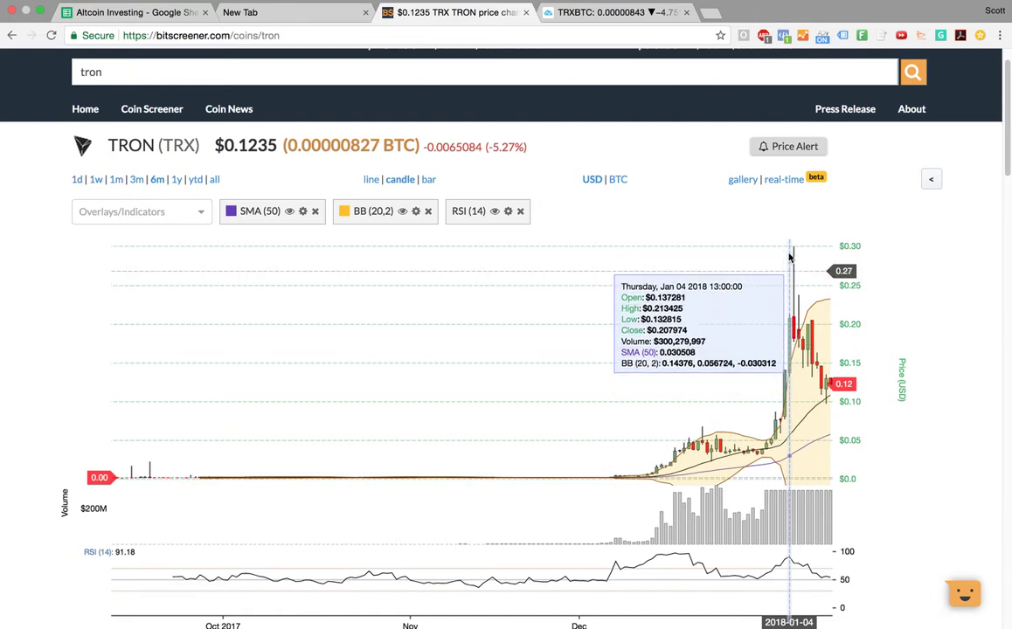
Move to the BAT entry in the spreadsheet, then view the Basic Attention Token / Dollar (BATUSD) Bittrex chart in TradingView.
click(135, 16)
key(Down)
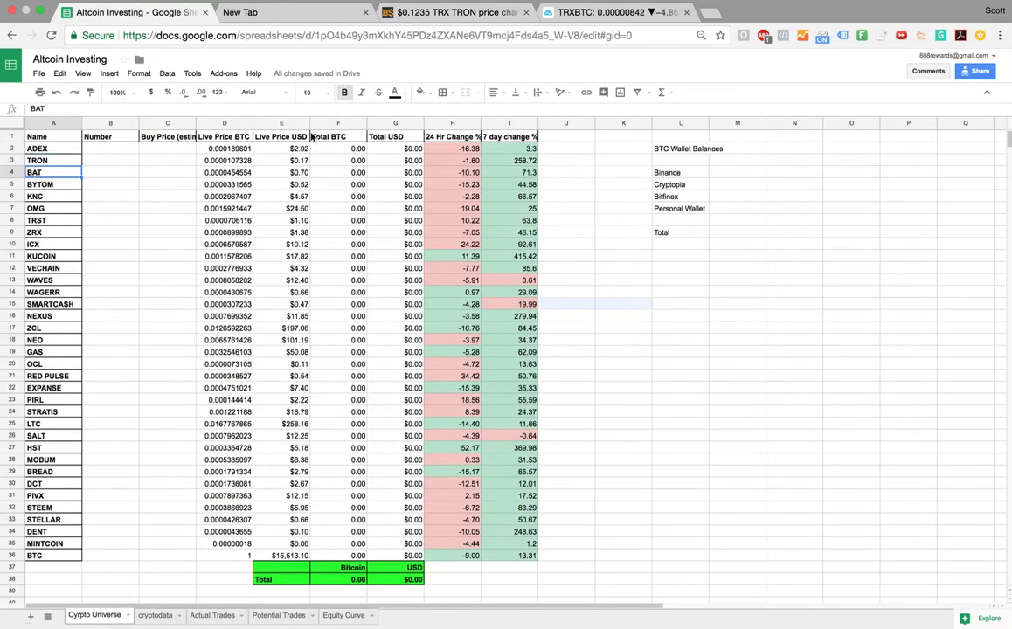
click(572, 22)
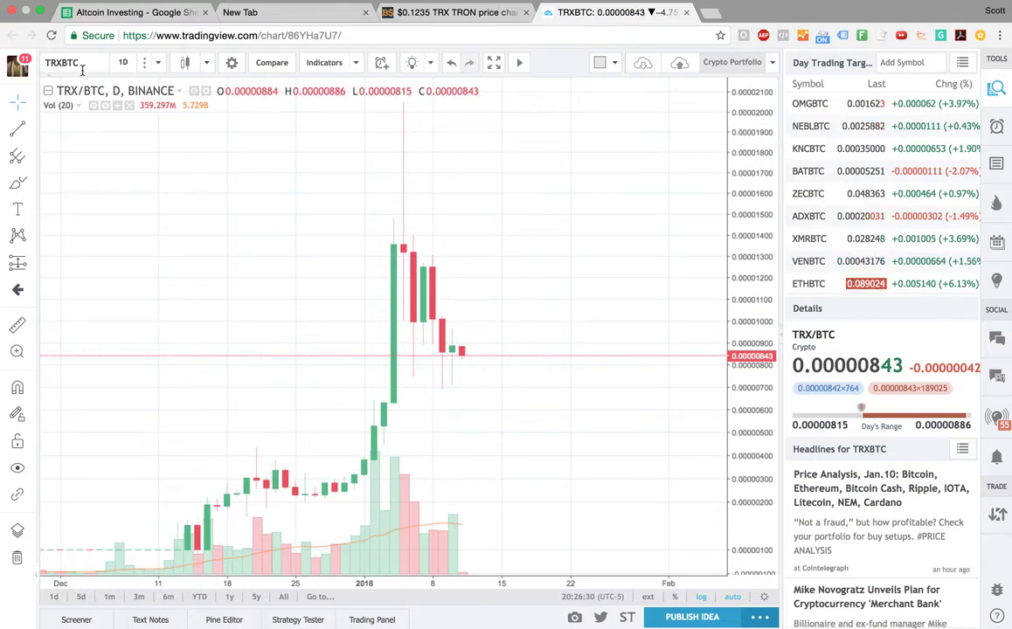
click(75, 65)
text(BAT)
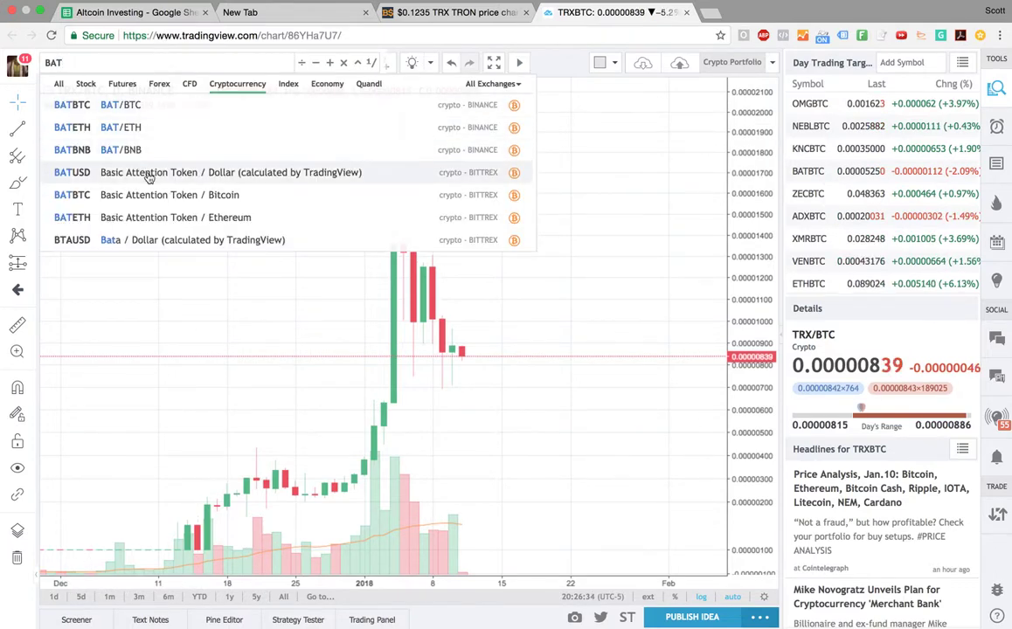
click(147, 173)
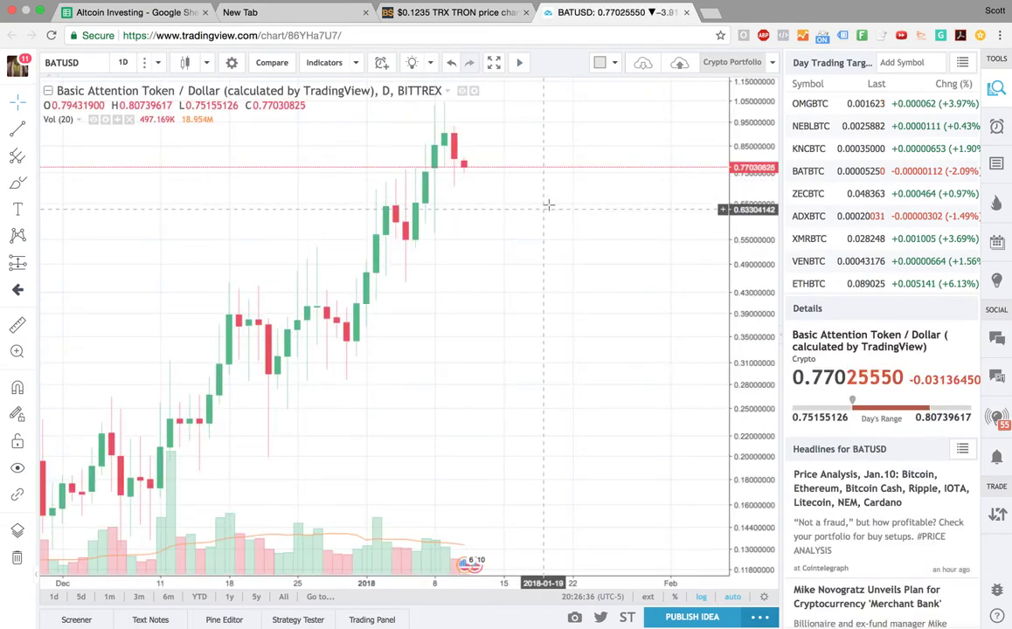
scroll(490, 263, down, 5)
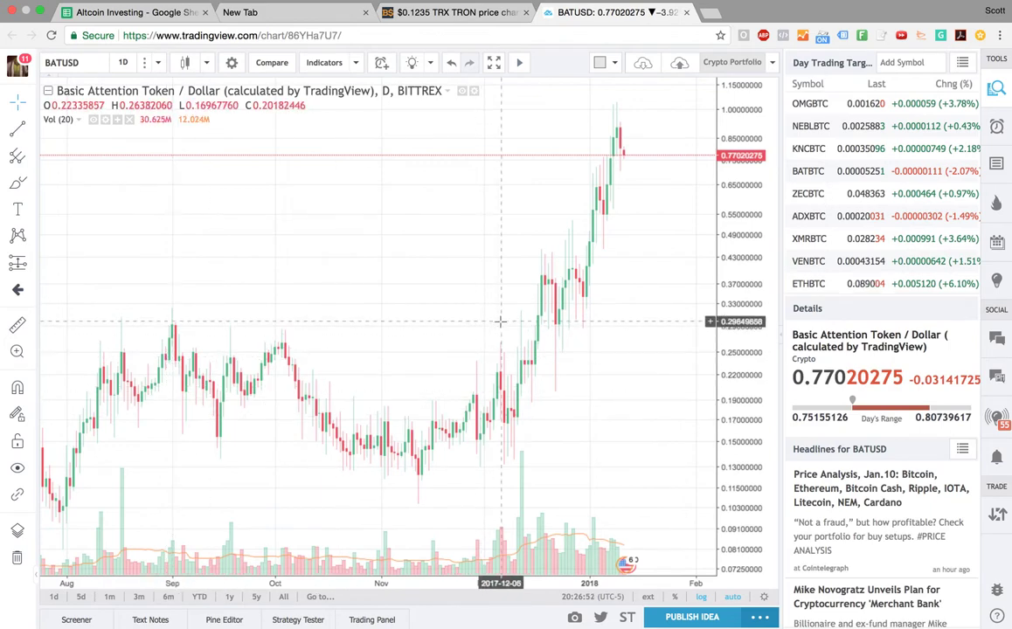
Check the ICX and PIVX entries in the spreadsheet, then view the Pivx / Dollar (PIVXUSD) Bittrex chart in TradingView.
click(131, 12)
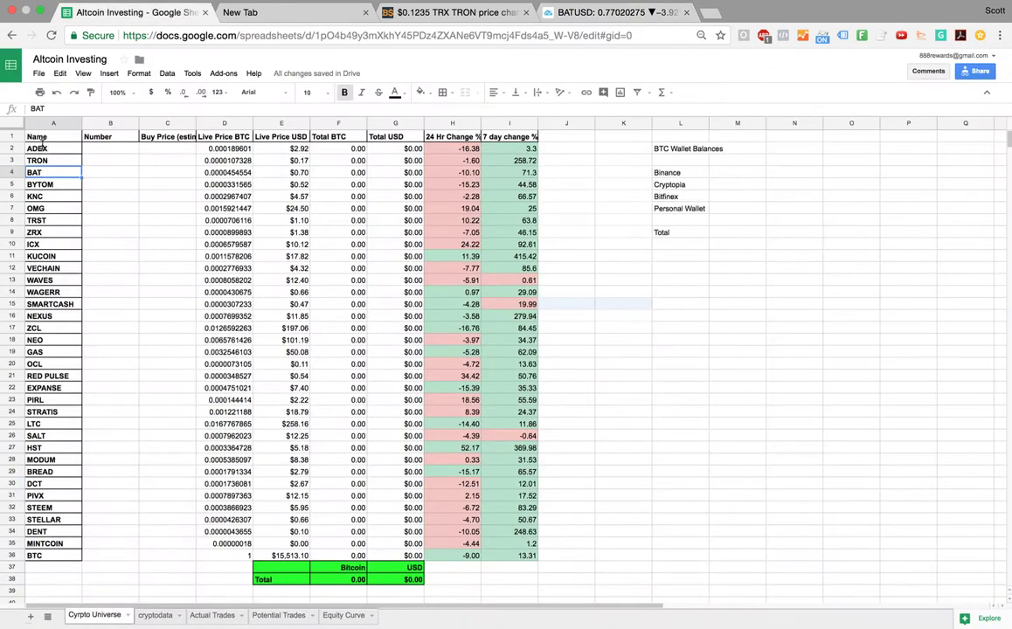
click(38, 245)
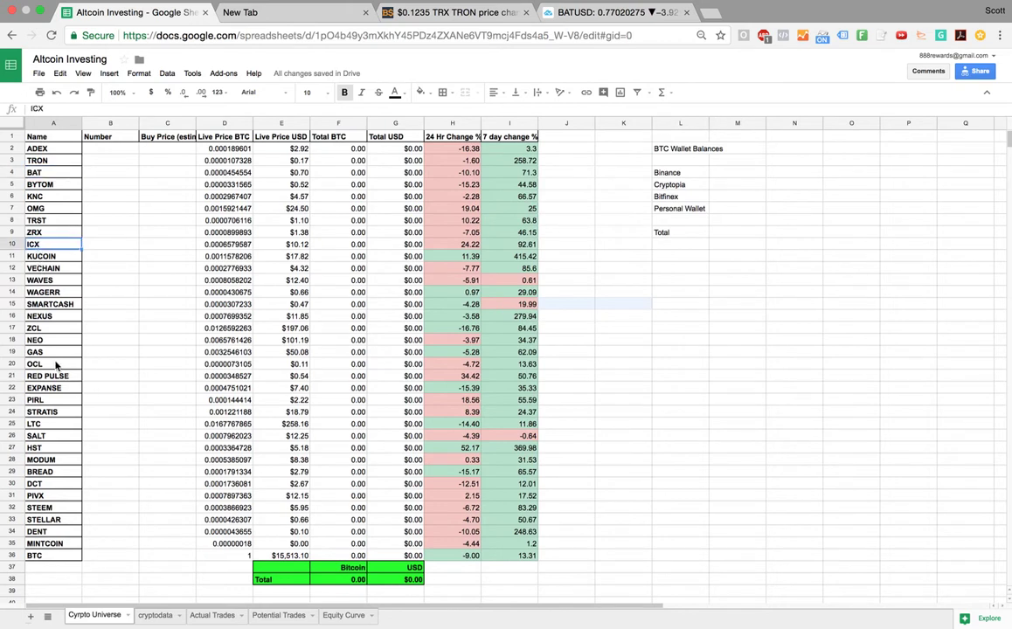
click(46, 497)
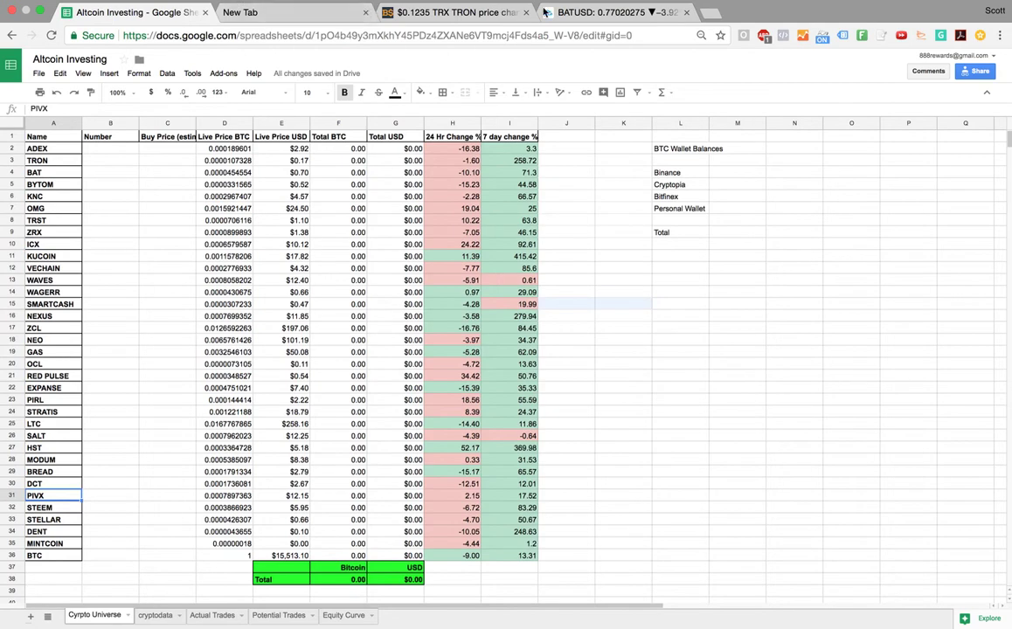
click(603, 12)
click(67, 59)
text(PIVX)
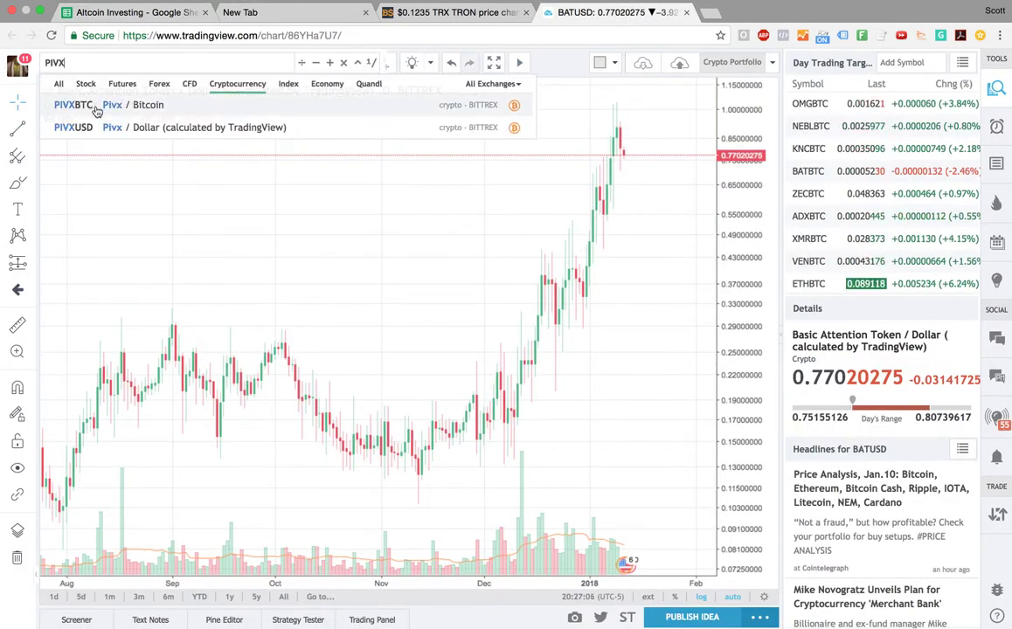
click(95, 129)
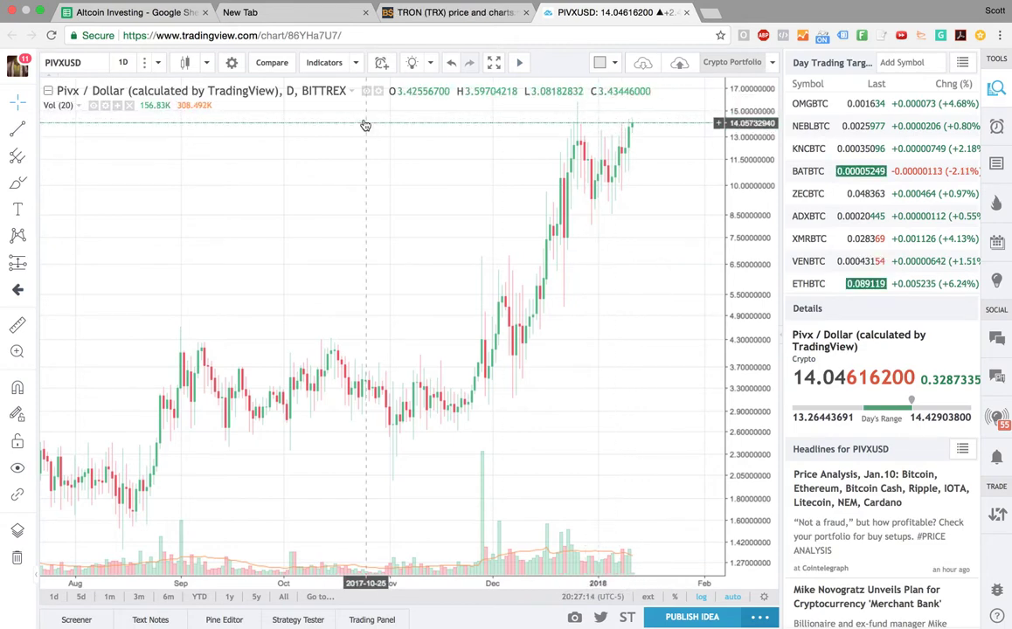
Return to the spreadsheet and look at the Potential Trades sheet, selecting cell B2.
click(162, 11)
scroll(447, 393, down, 3)
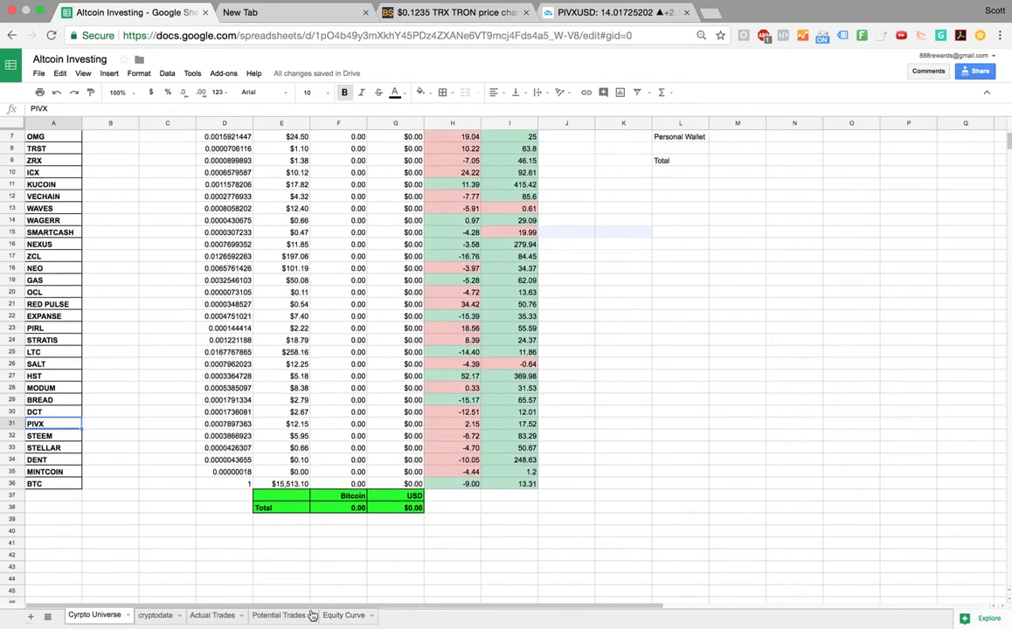
click(276, 615)
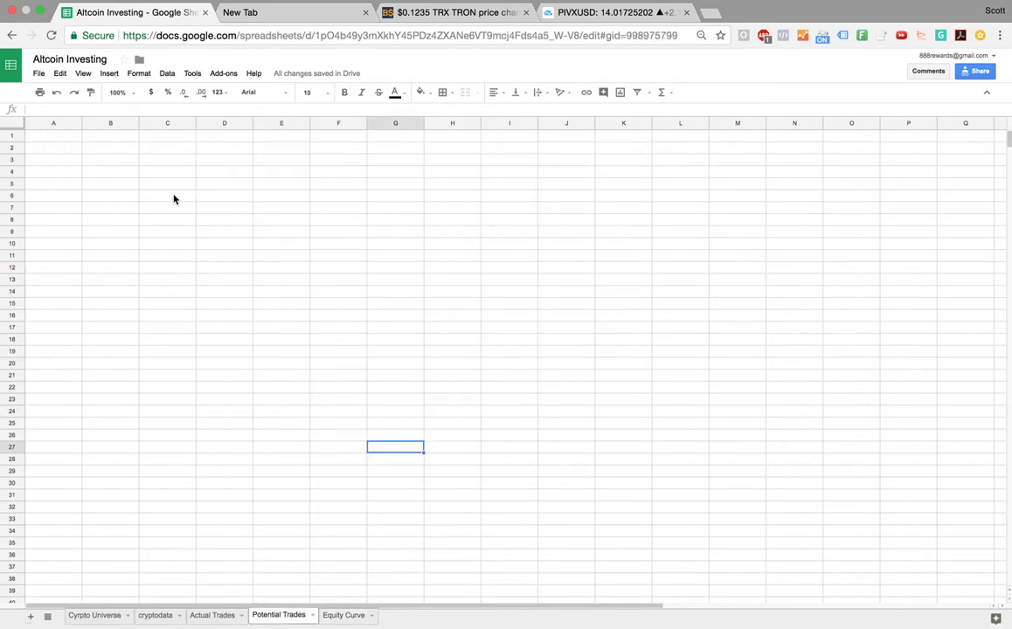
click(114, 152)
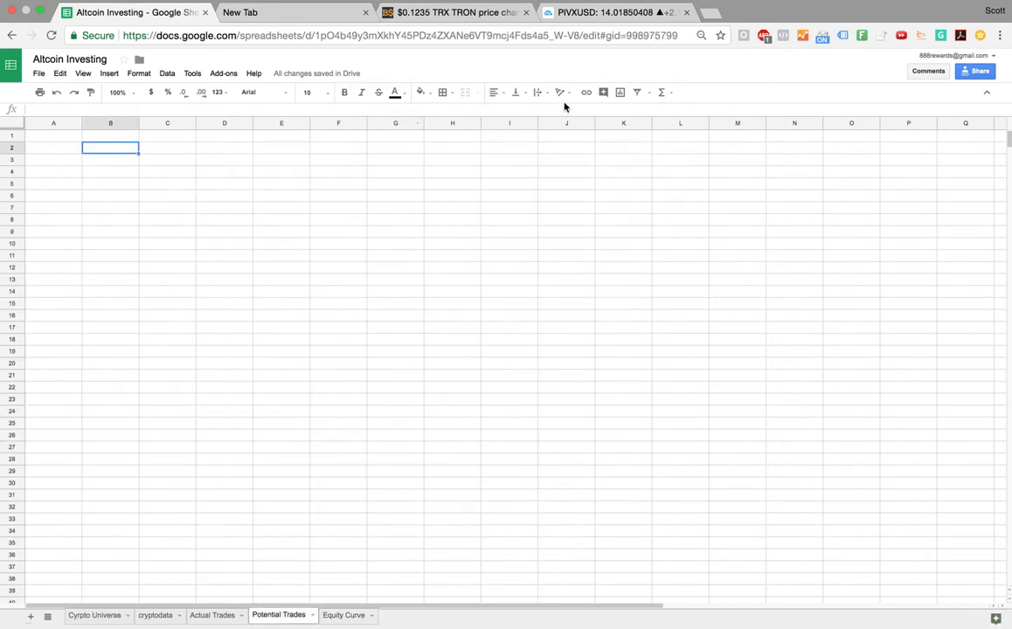
Switch to TradingView and create a PIVXUSD alert for crossing the value 15.69000000, set to trigger every time.
click(572, 13)
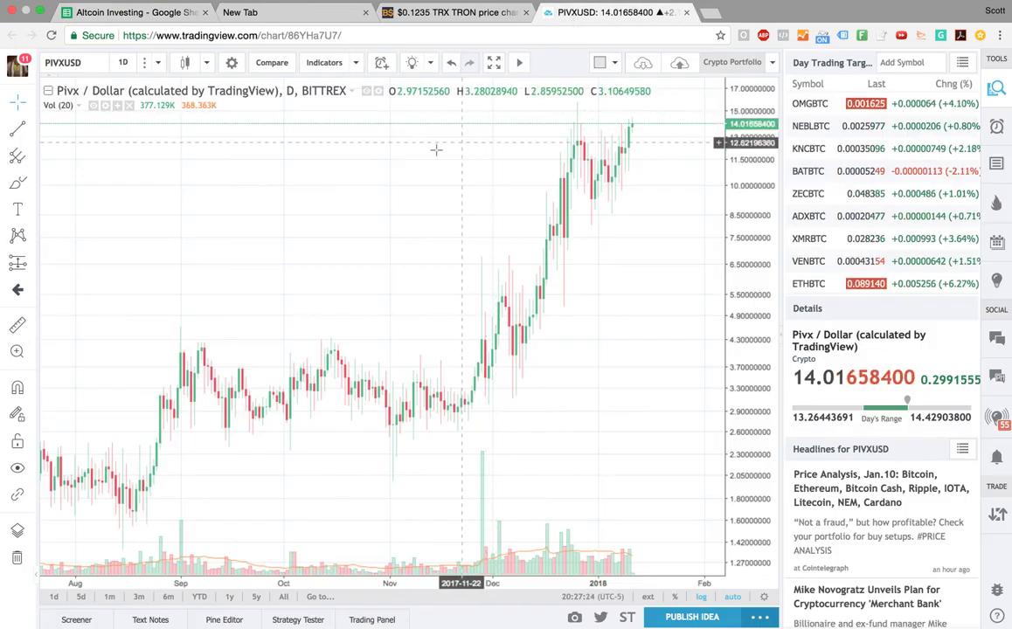
click(381, 63)
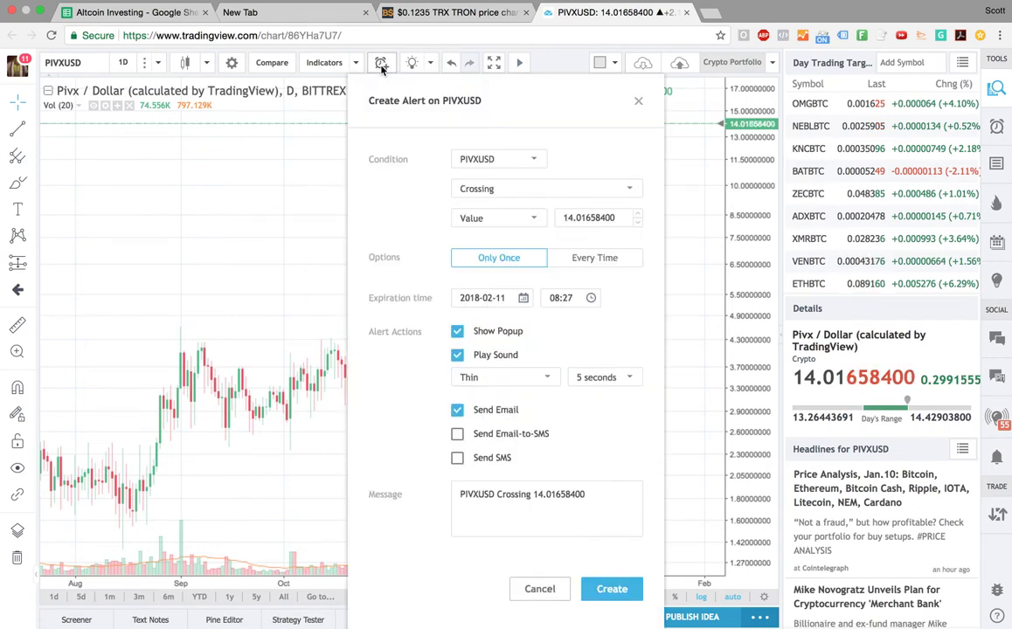
drag(455, 128, 284, 128)
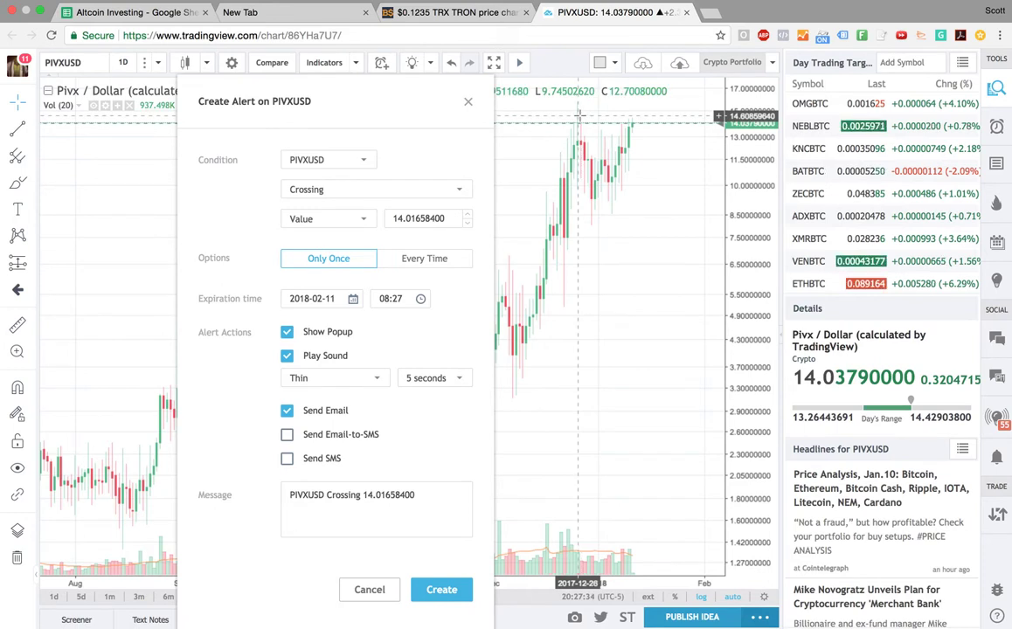
drag(350, 101, 242, 100)
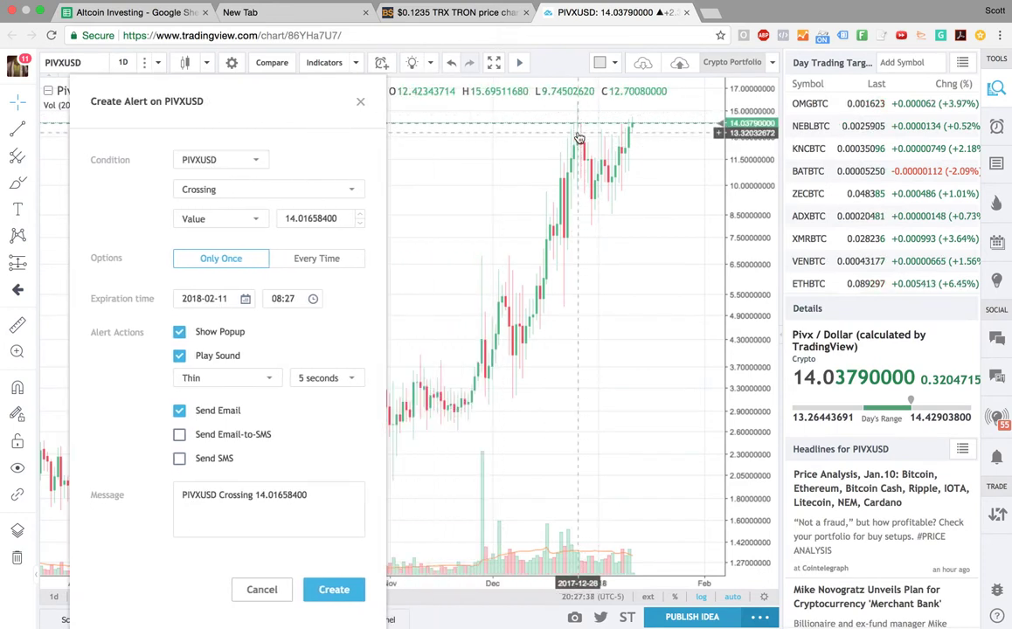
click(314, 219)
key(super+a)
text(15.)
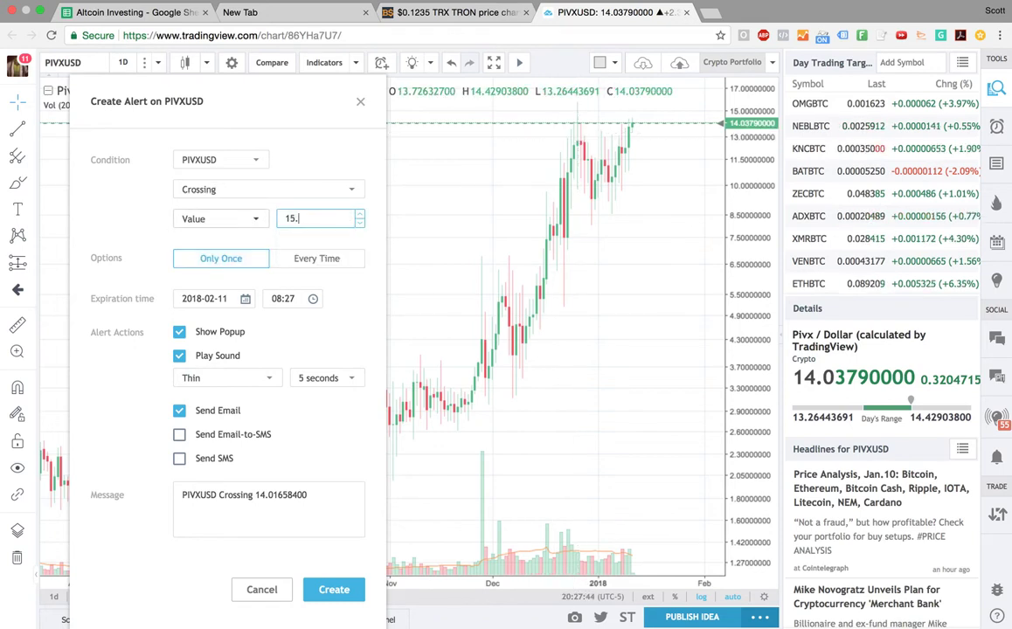
text(69000000)
click(299, 267)
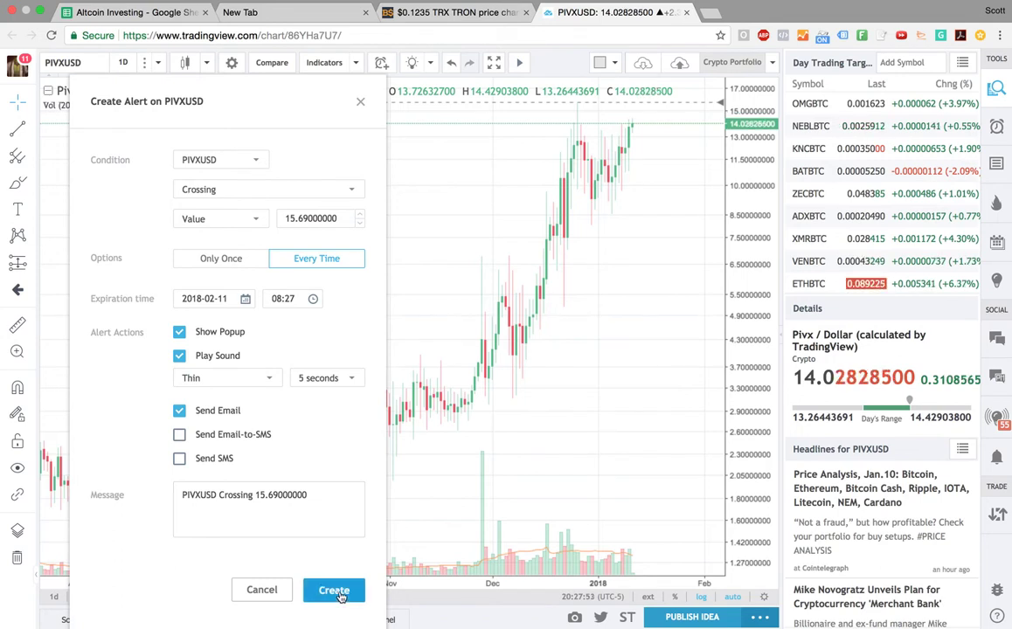
click(340, 593)
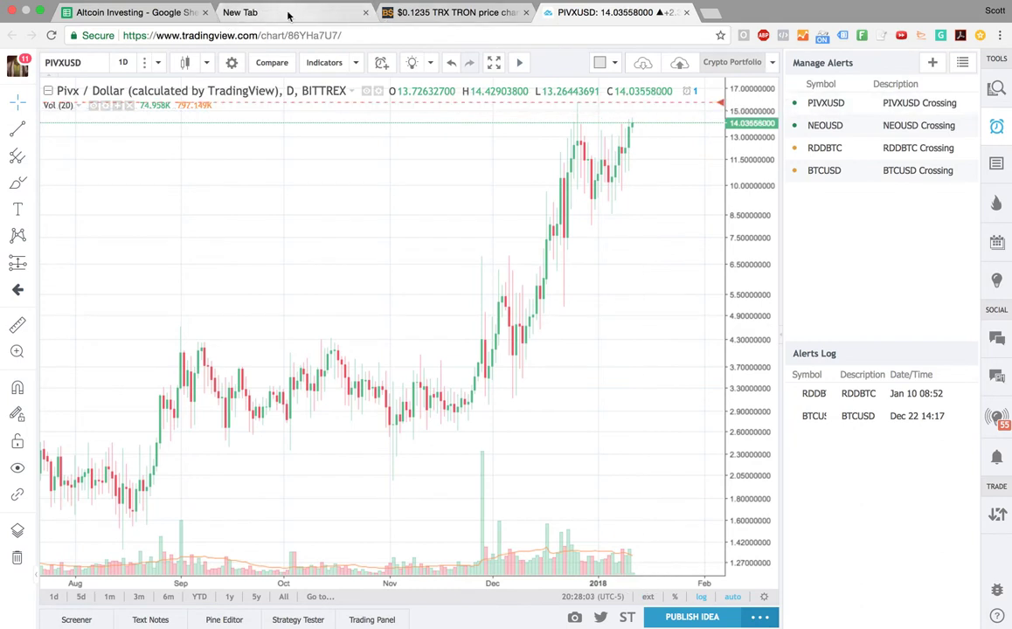
Return to the spreadsheet to review the Equity Curve sheet's columns, then check the Total USD cell on the Cyrpto Universe sheet.
click(137, 13)
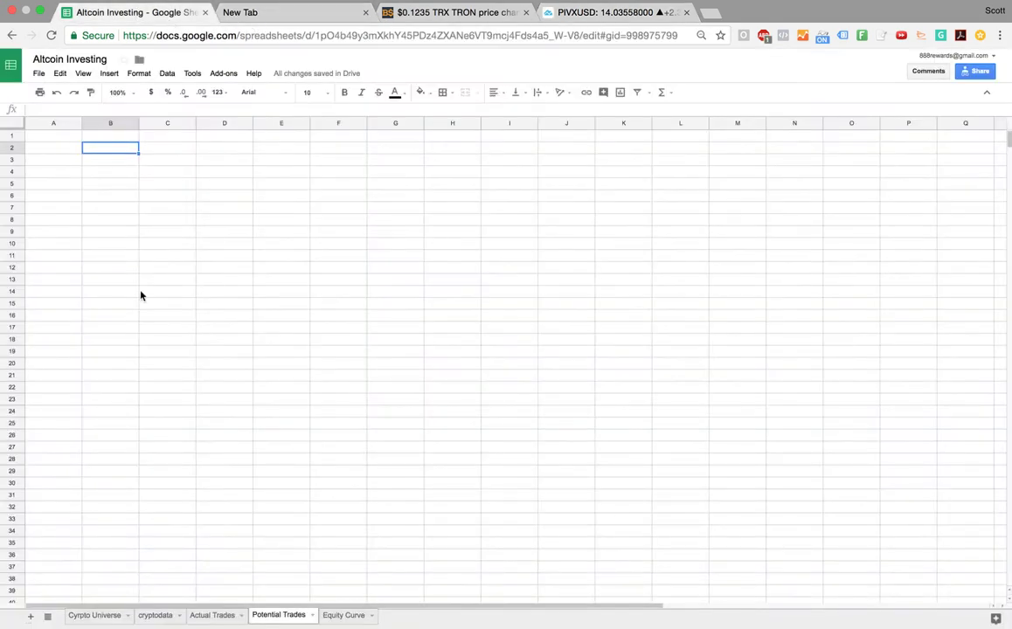
click(328, 617)
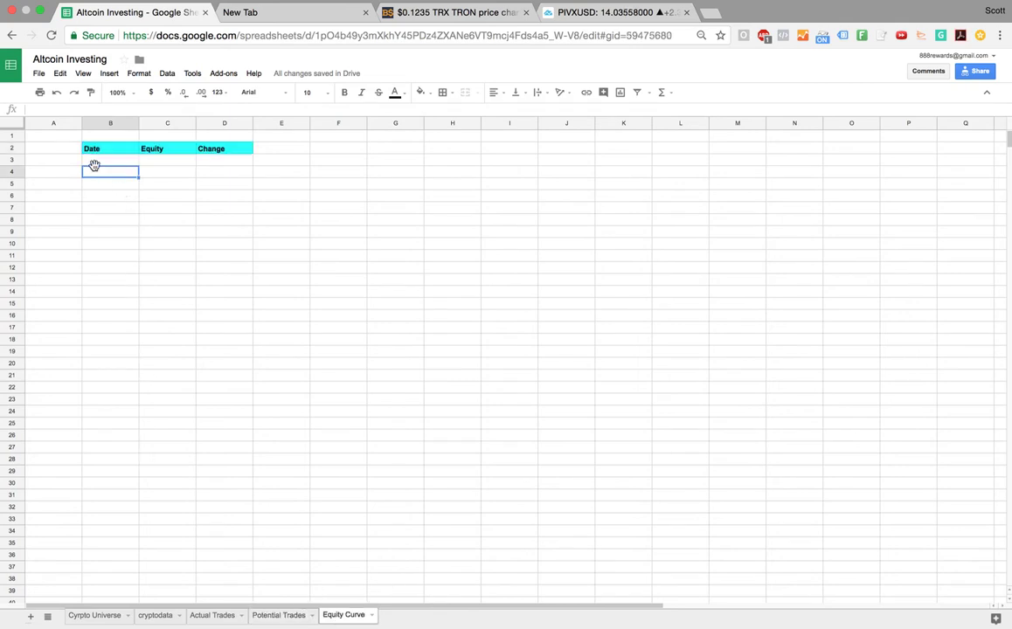
click(158, 177)
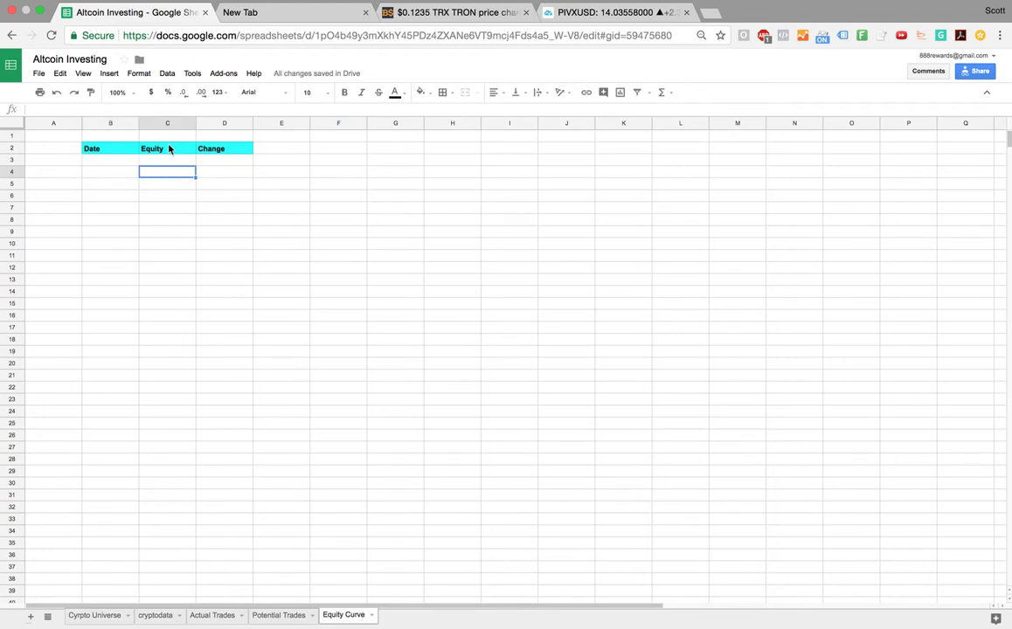
click(170, 149)
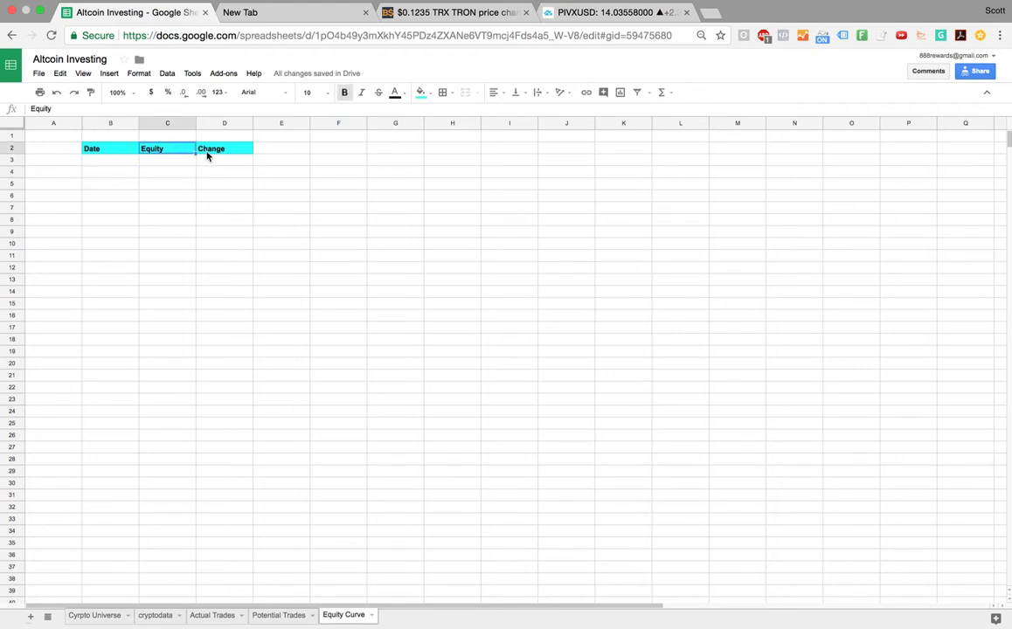
click(157, 175)
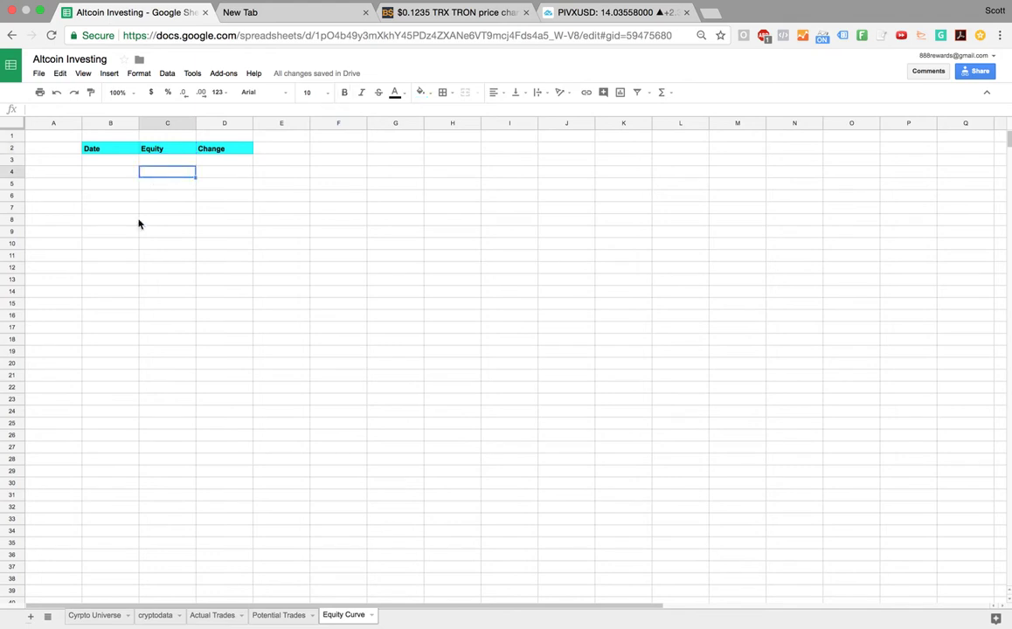
click(101, 615)
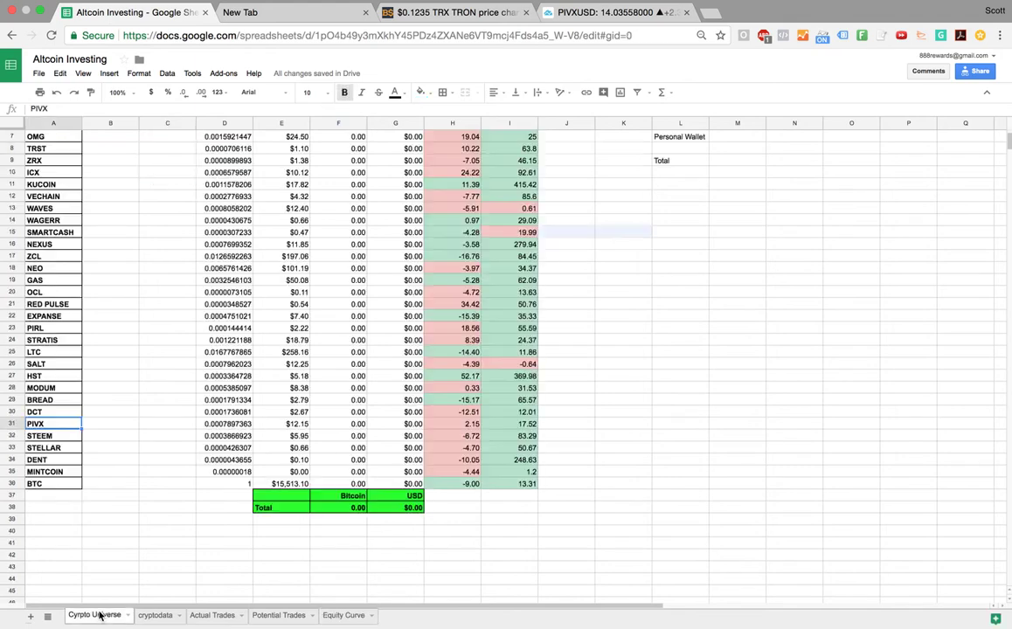
click(414, 511)
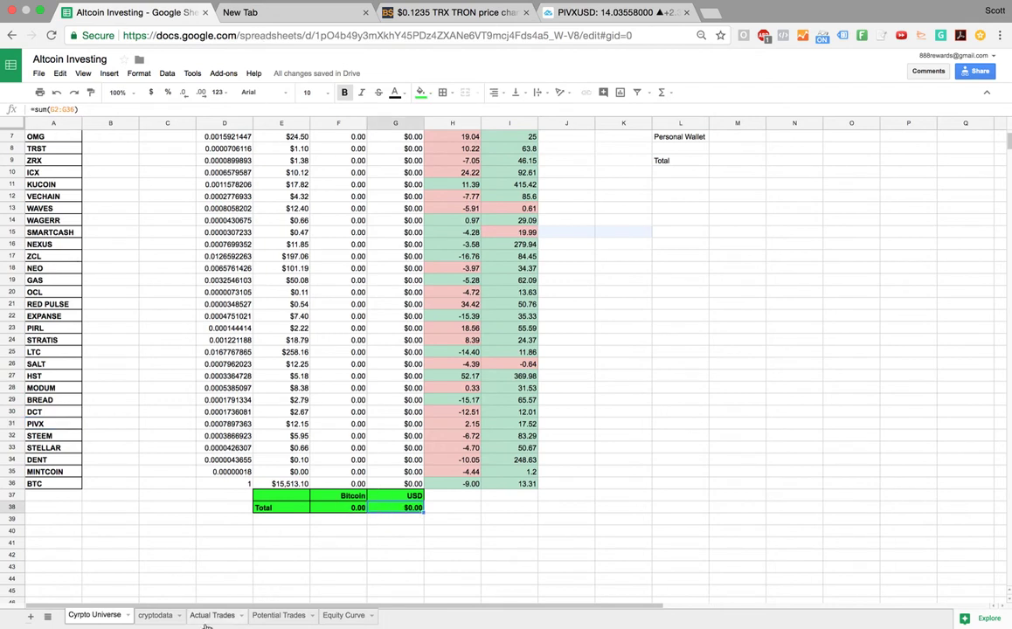
Add a sample row to the Equity Curve sheet with the date 1/1/18 in B4 and equity 200000 in C4.
click(343, 615)
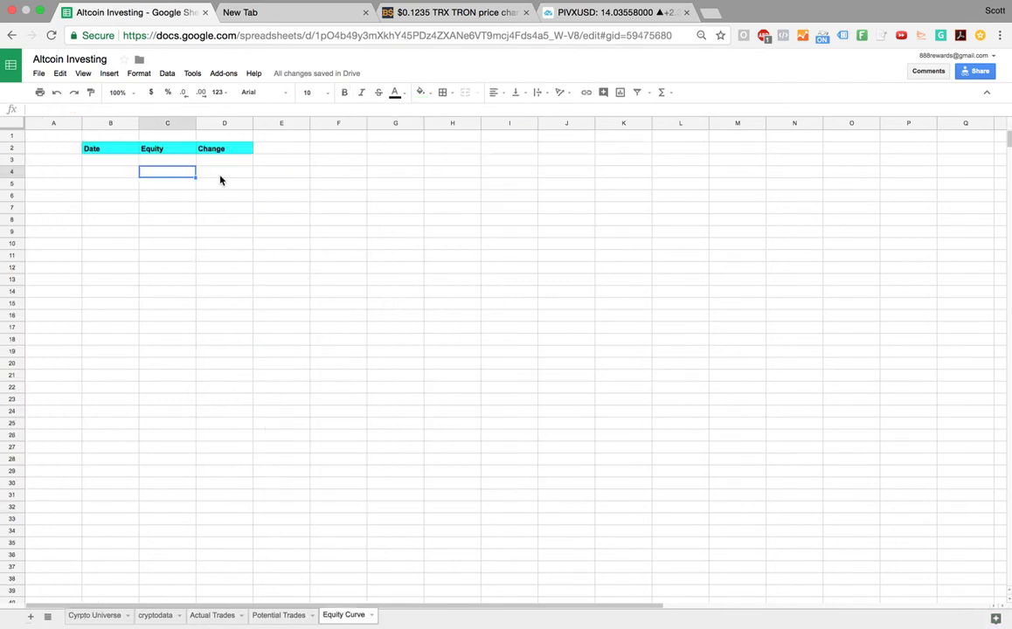
click(105, 174)
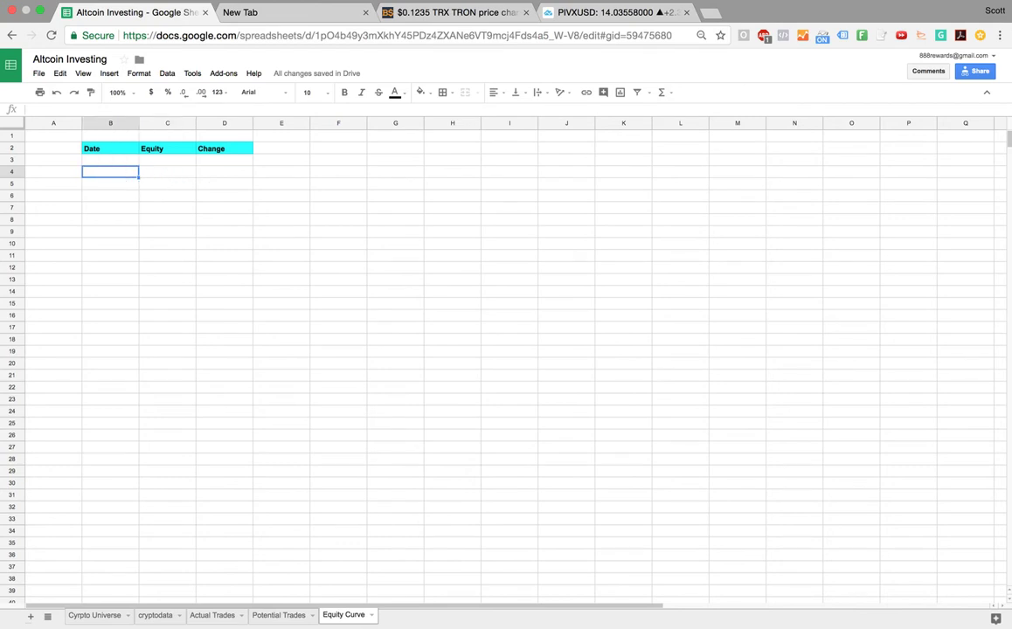
text(1/1/18)
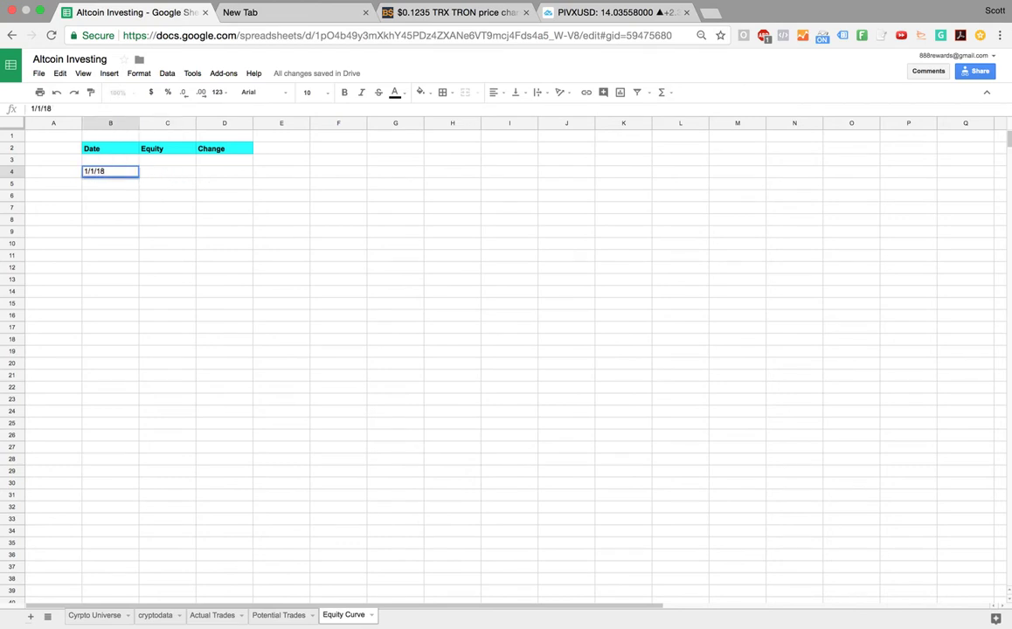
key(Tab)
text(200000)
key(Return)
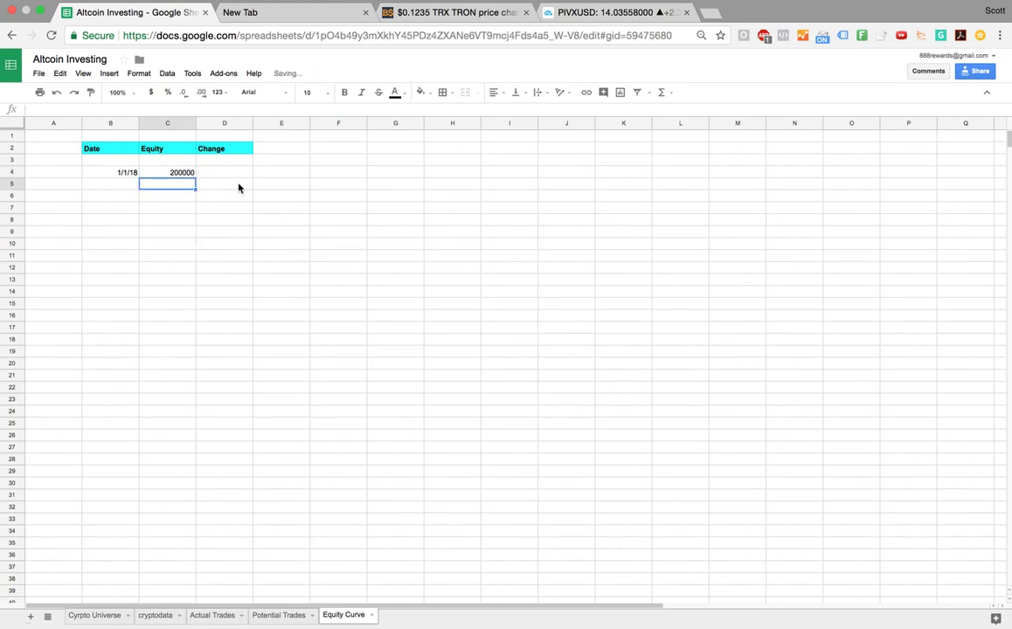
Clear the sample date and equity values from the Equity Curve sheet.
click(184, 173)
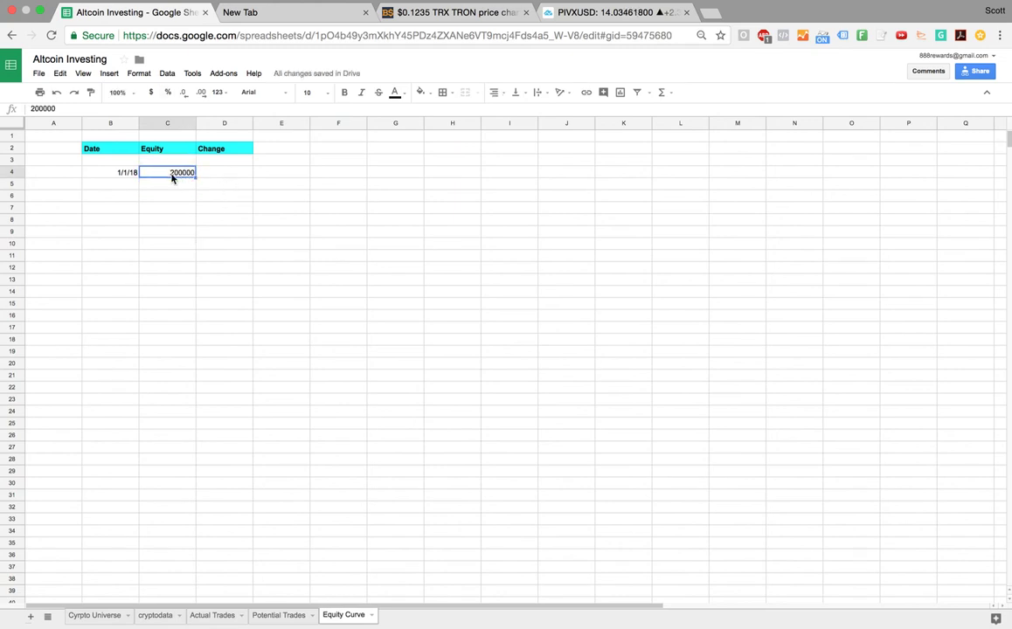
drag(115, 181, 201, 180)
key(Delete)
Look over the Actual Trades sheet and select cell B4 under its Date heading.
click(213, 616)
click(55, 184)
click(102, 169)
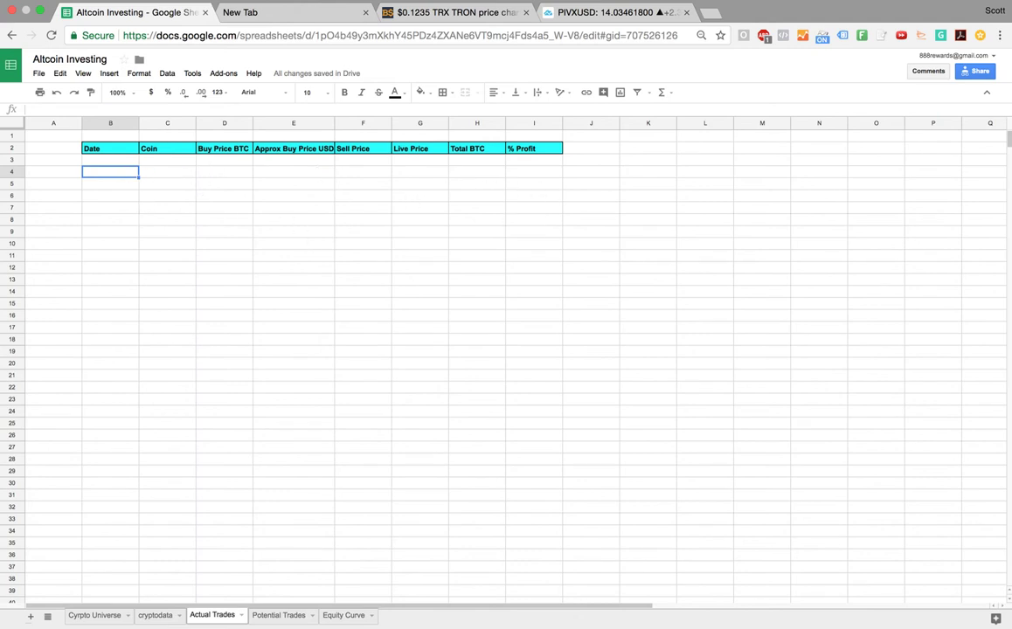
Return to the Cyrpto Universe sheet and review the BTC row's Number and Buy Price cells and the BTC Wallet Balances area.
click(93, 615)
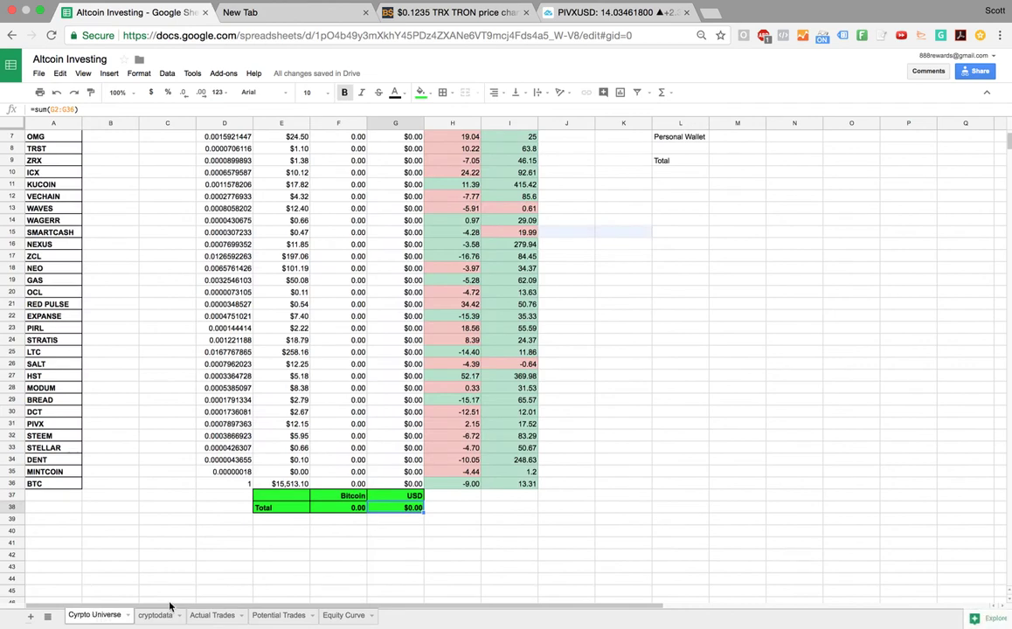
scroll(100, 349, up, 5)
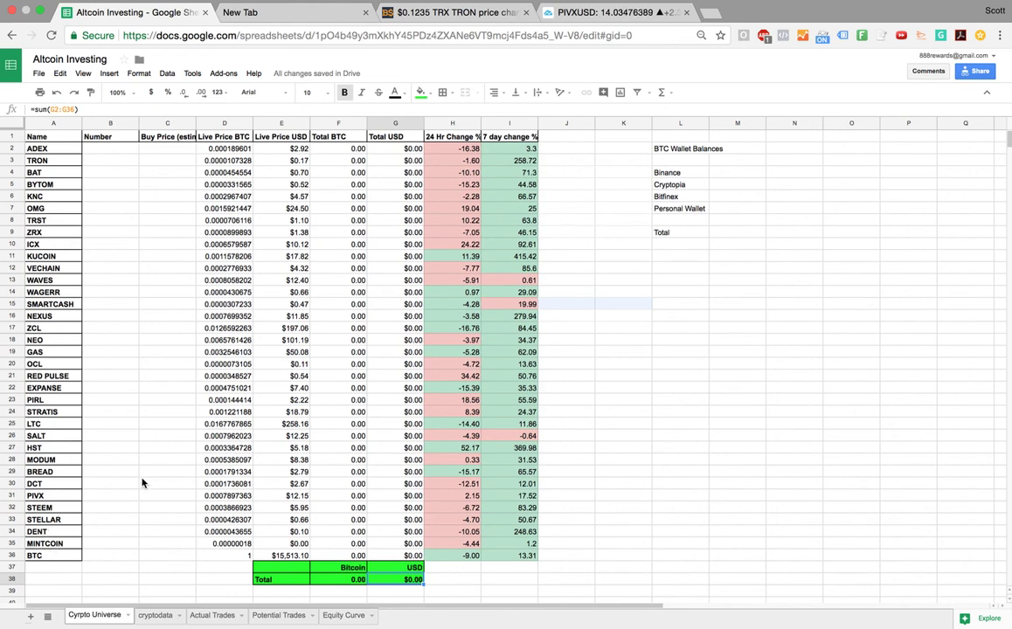
click(114, 555)
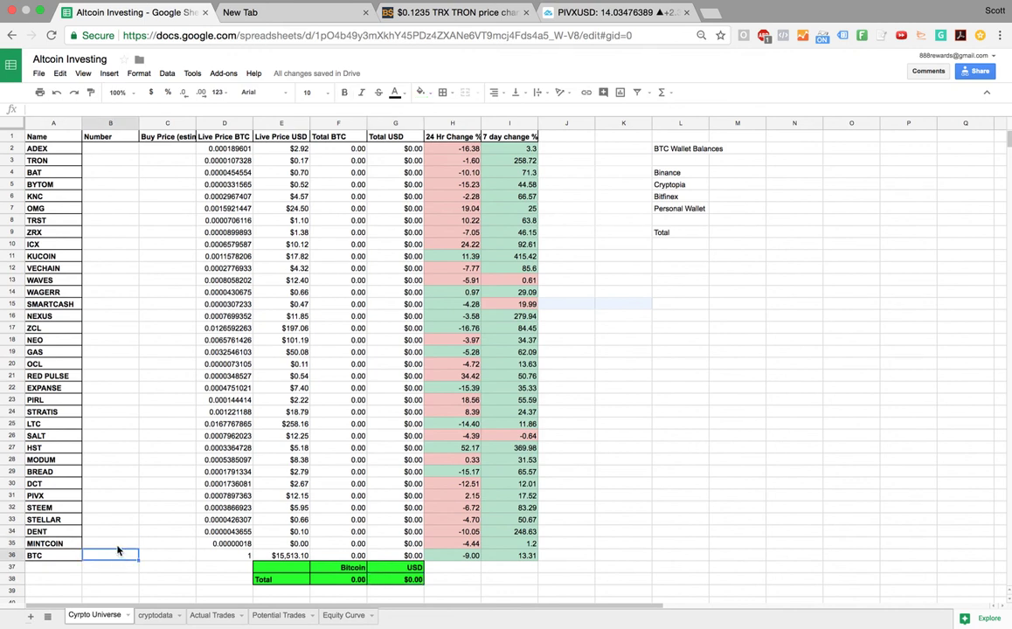
click(161, 557)
drag(258, 563, 158, 533)
click(601, 164)
click(129, 543)
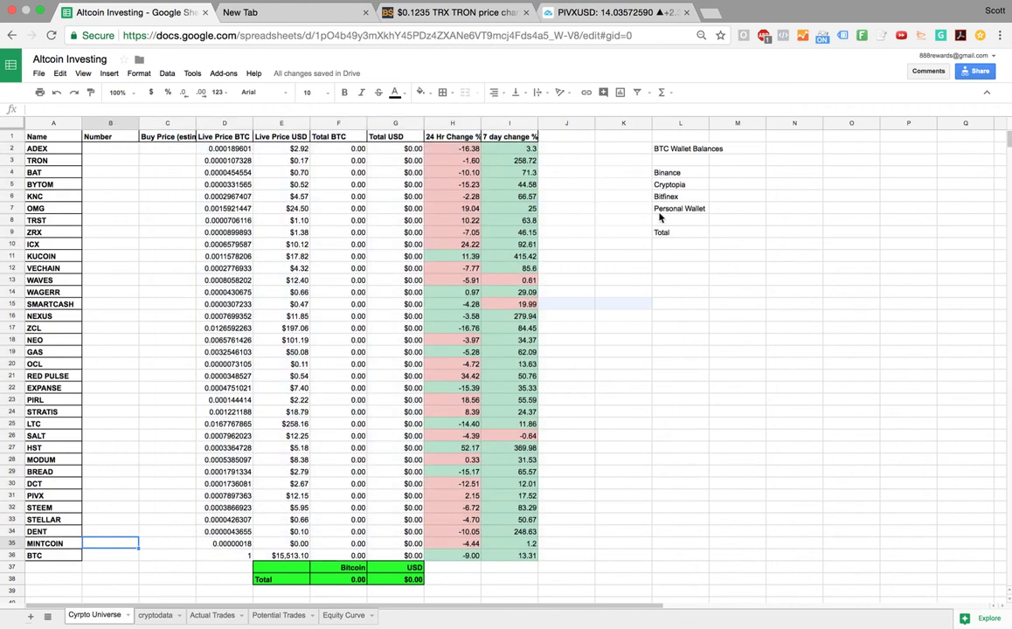